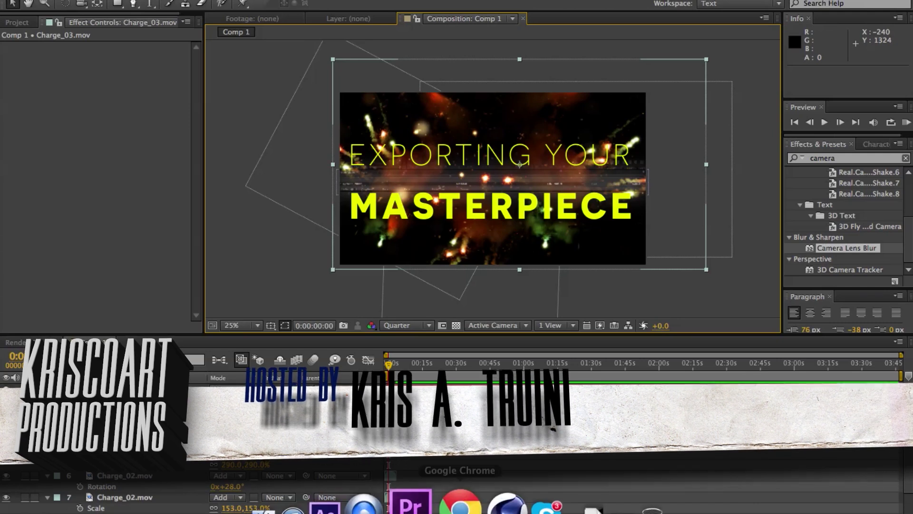
Bring Chrome forward, showing the kriscoartproductions.com page of 10 free After Effects tutorials
click(460, 504)
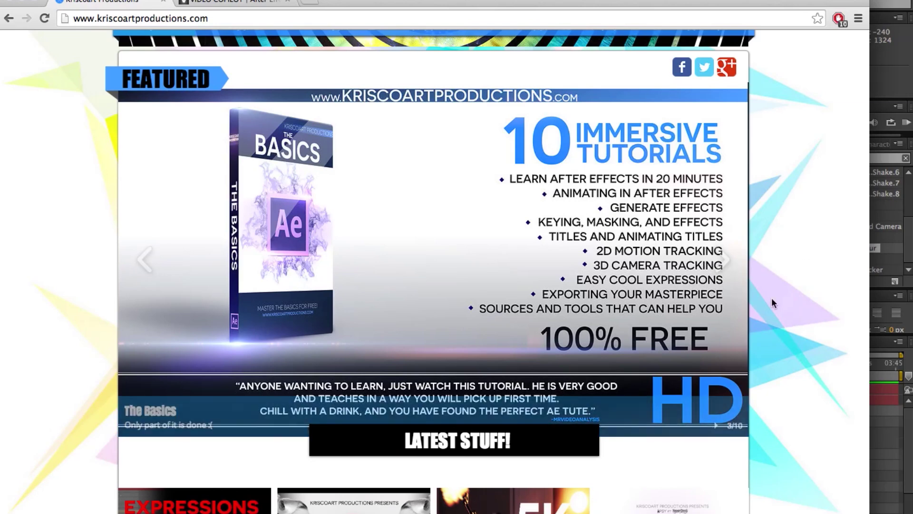
Select the Charge_03.mov layer, then browse Video Copilot's Action Essentials 2 page in Chrome
click(886, 414)
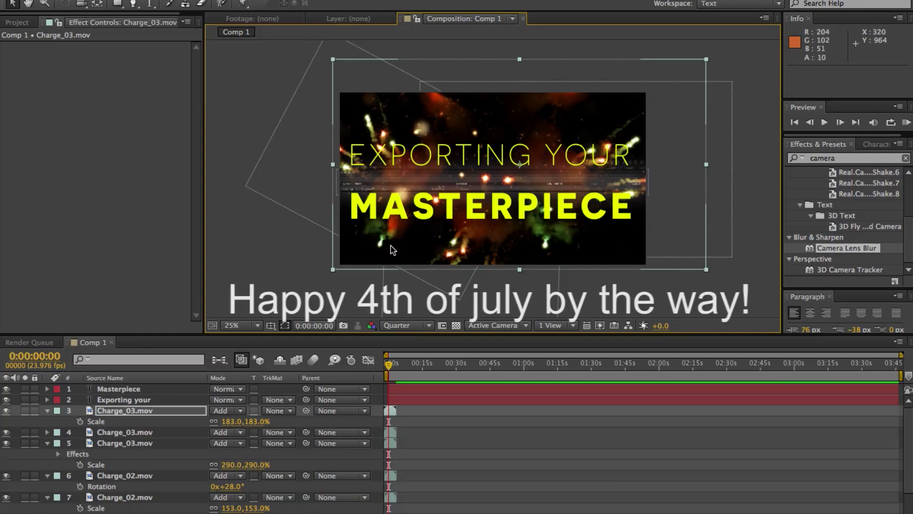
click(126, 412)
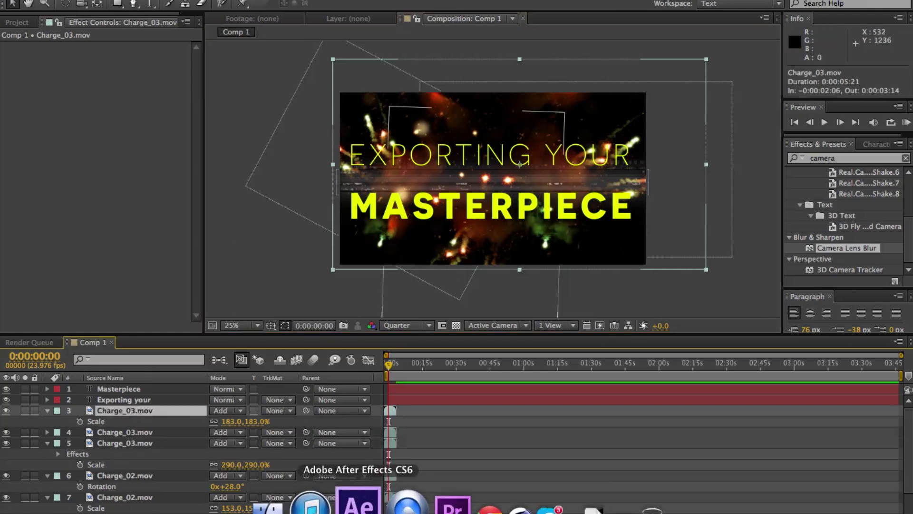
click(442, 506)
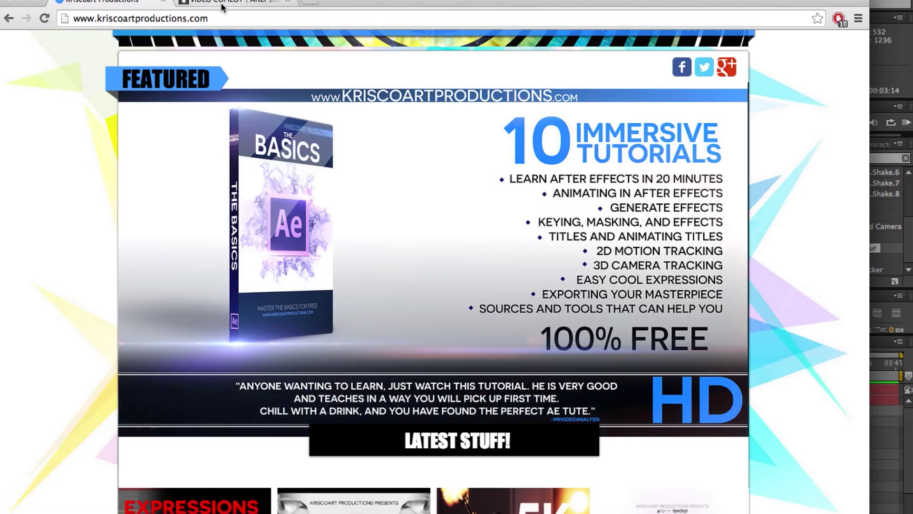
click(223, 6)
scroll(325, 352, down, 2)
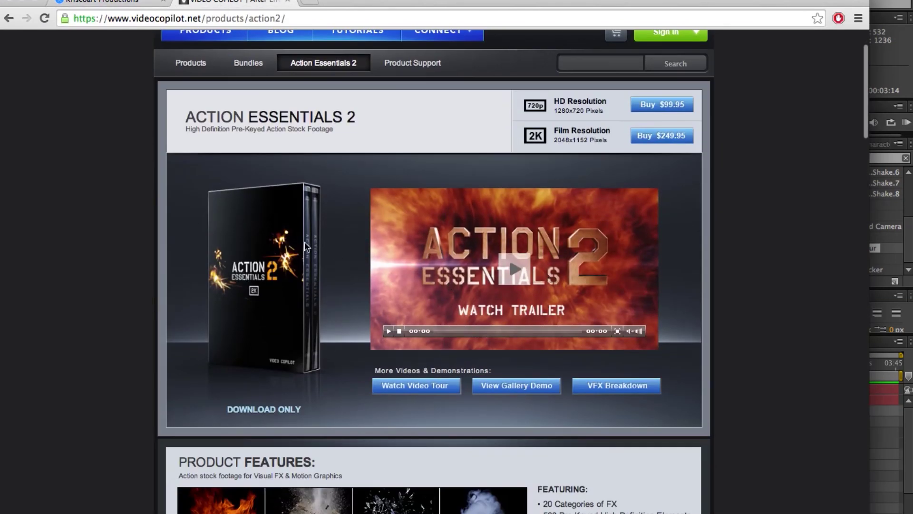
Return to After Effects and show the Project panel listing Charge_02.mov, Charge_03.mov and Comp 1
key(super+Tab)
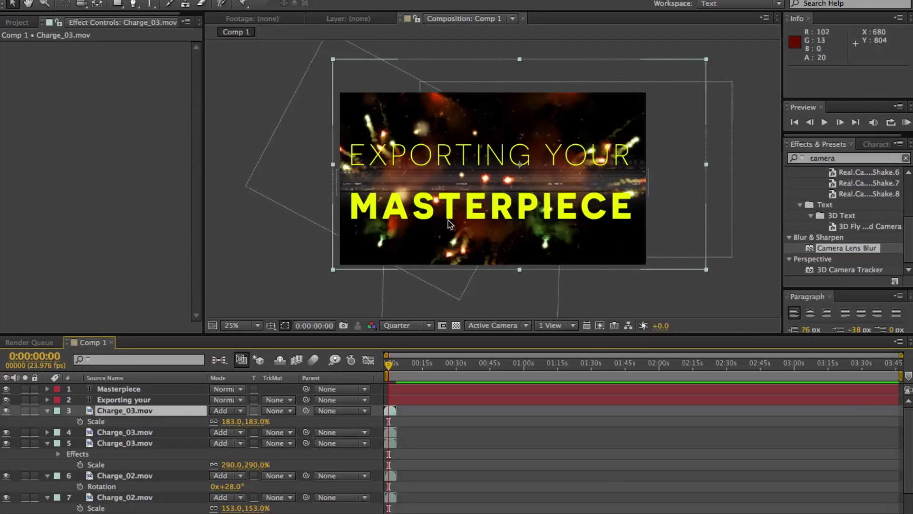
click(18, 23)
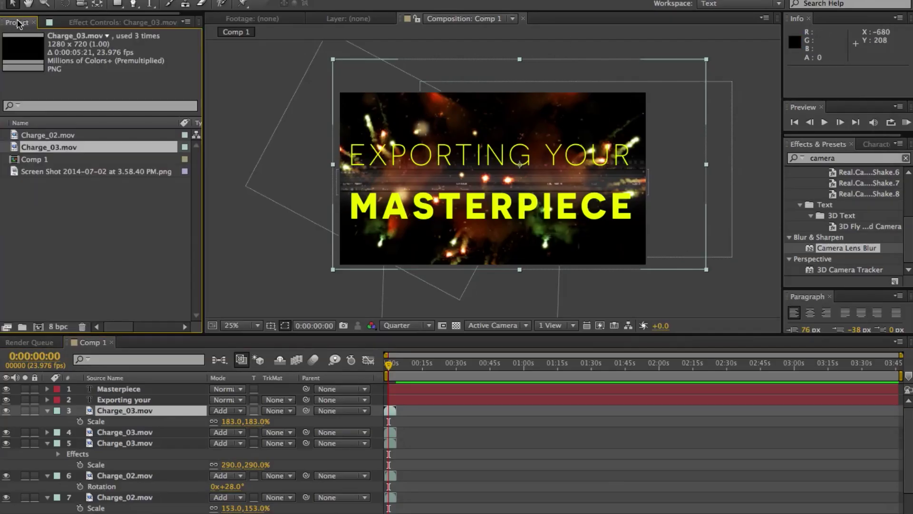
click(70, 229)
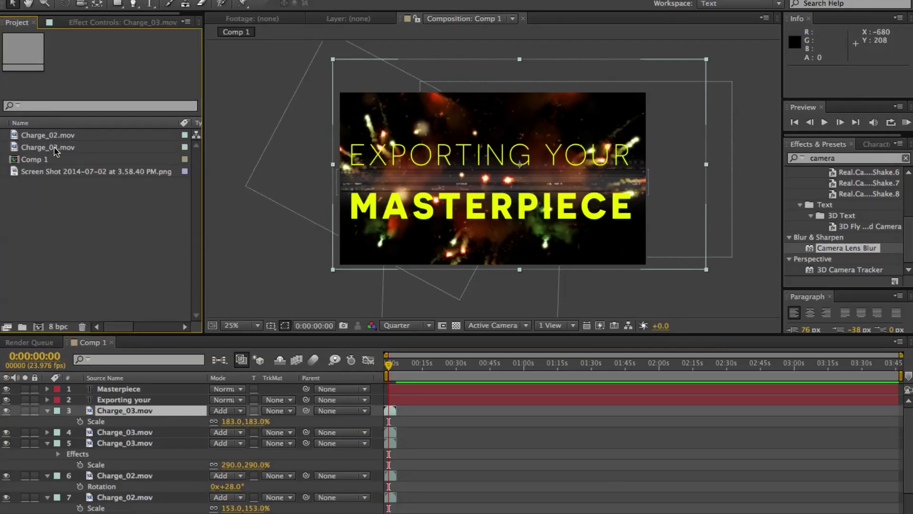
Add Charge_03.mov to Comp 1, shift and reposition it, then delete that new layer
drag(51, 152, 480, 162)
drag(397, 389, 395, 389)
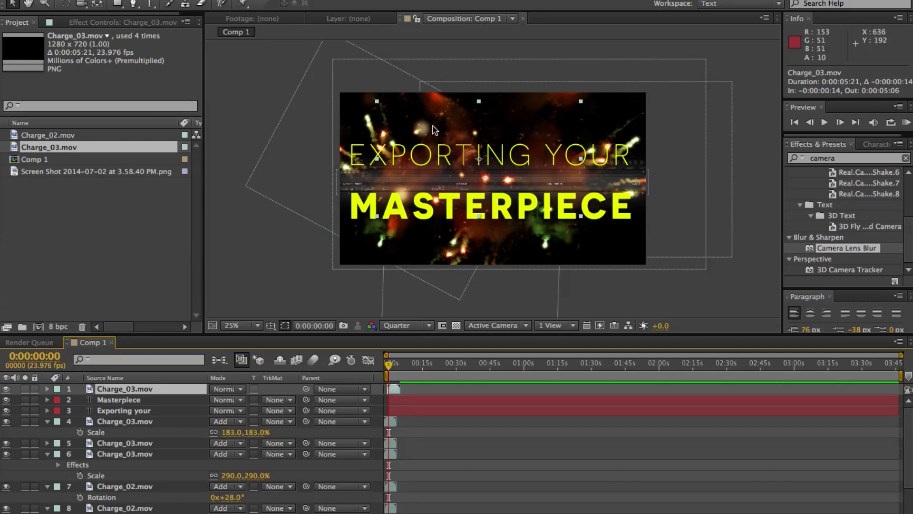
drag(471, 139, 450, 105)
key(Delete)
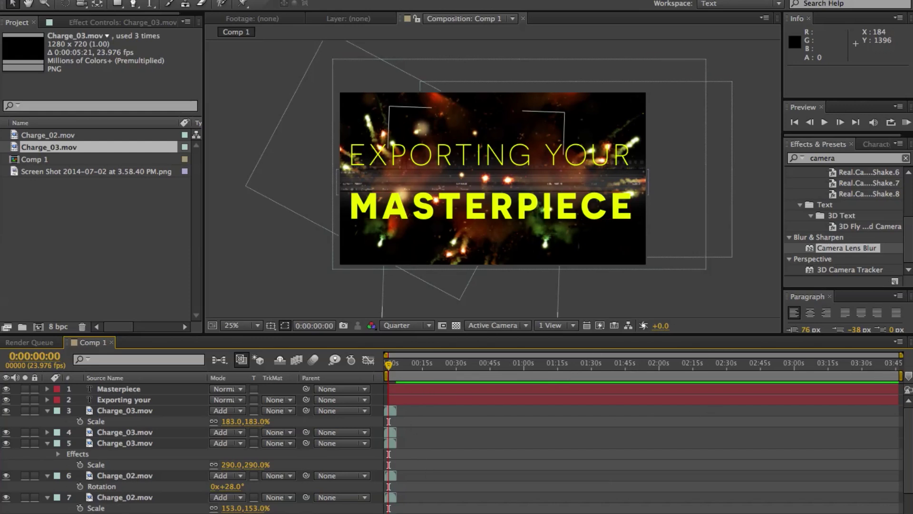
drag(900, 355, 518, 355)
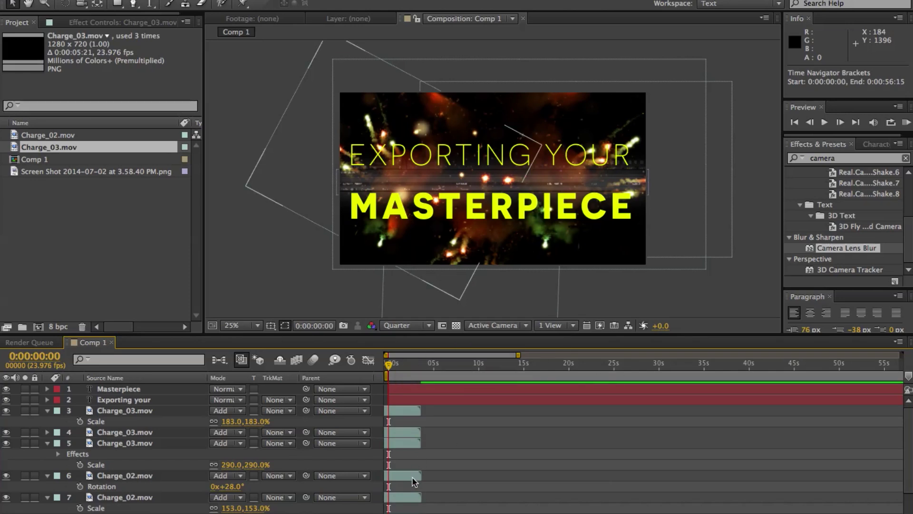
End the work area where the clips end and trim Comp 1 to it (0:00:03:16)
key(minus)
key(minus)
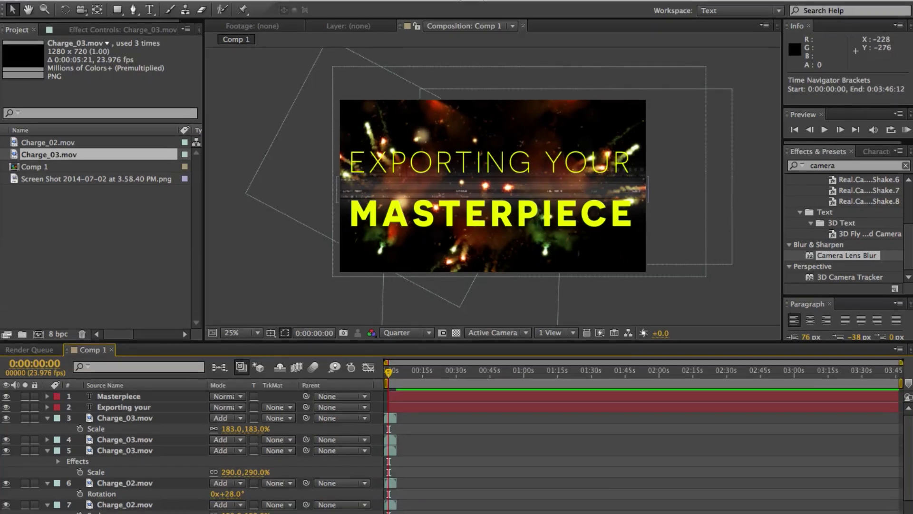
click(183, 0)
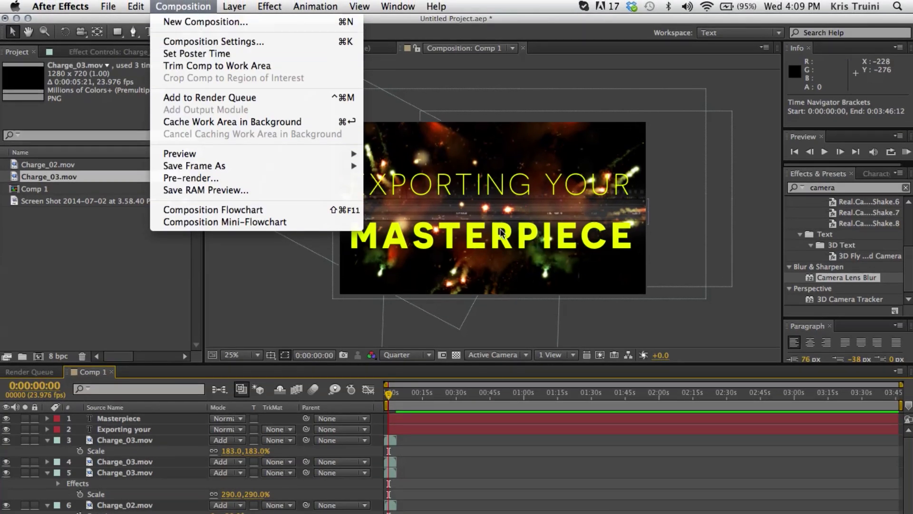
click(481, 461)
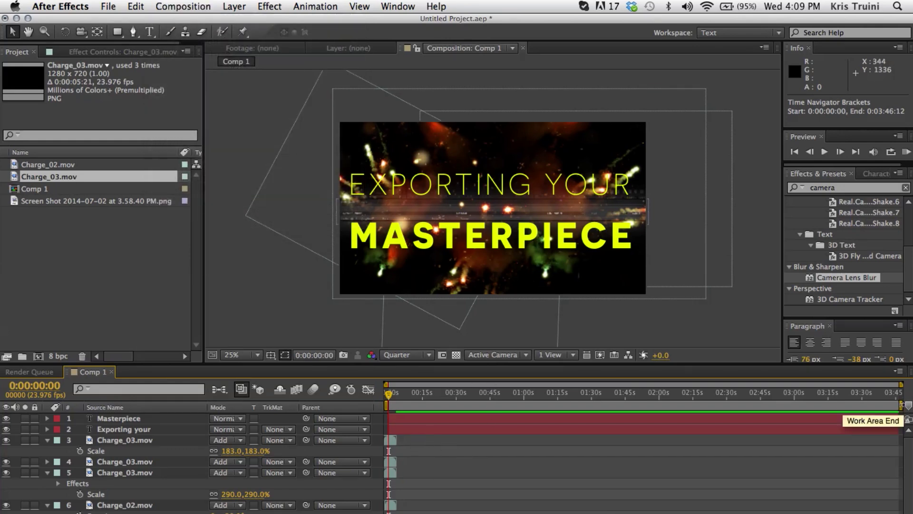
drag(901, 404, 398, 404)
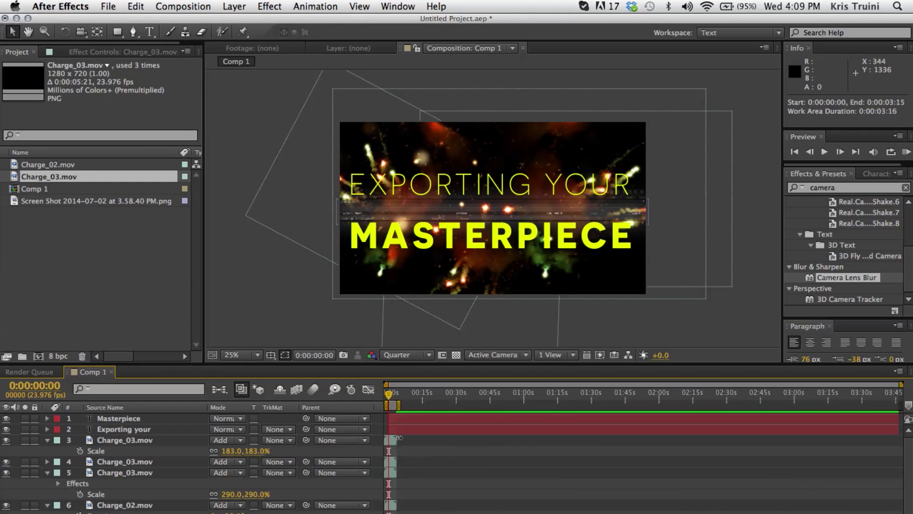
right_click(391, 405)
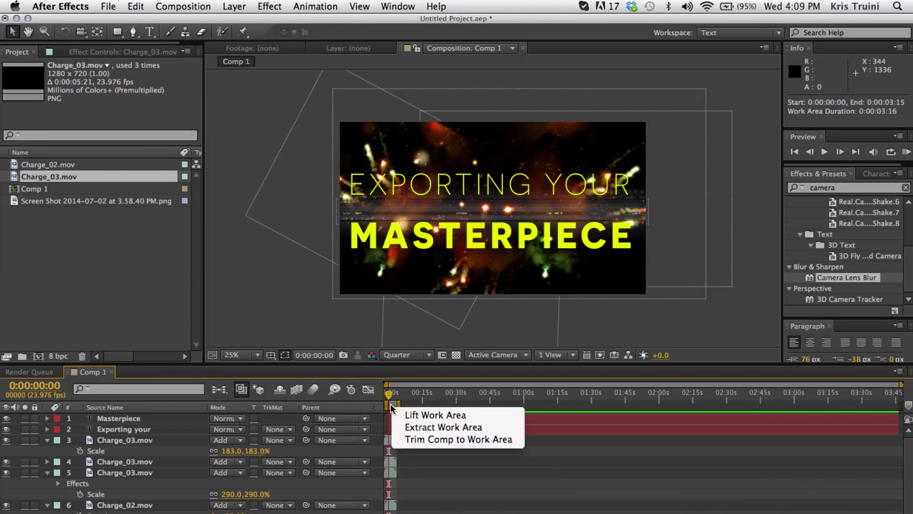
click(410, 438)
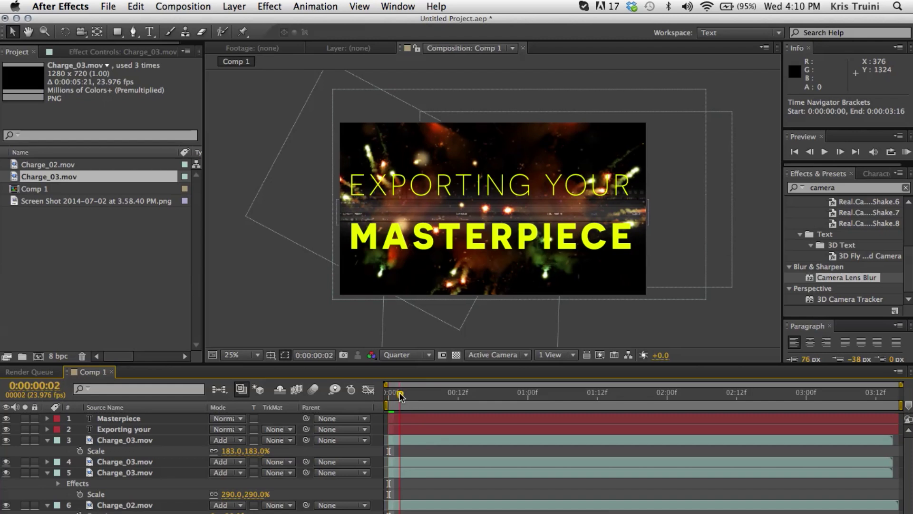
Preview the fireworks animation with the viewer at Full resolution, then return to frame 0
drag(400, 394, 471, 404)
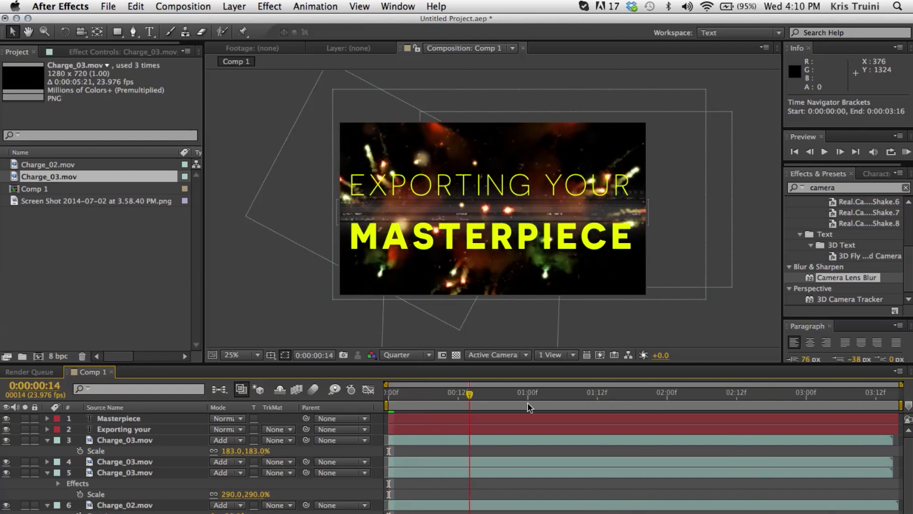
key(space)
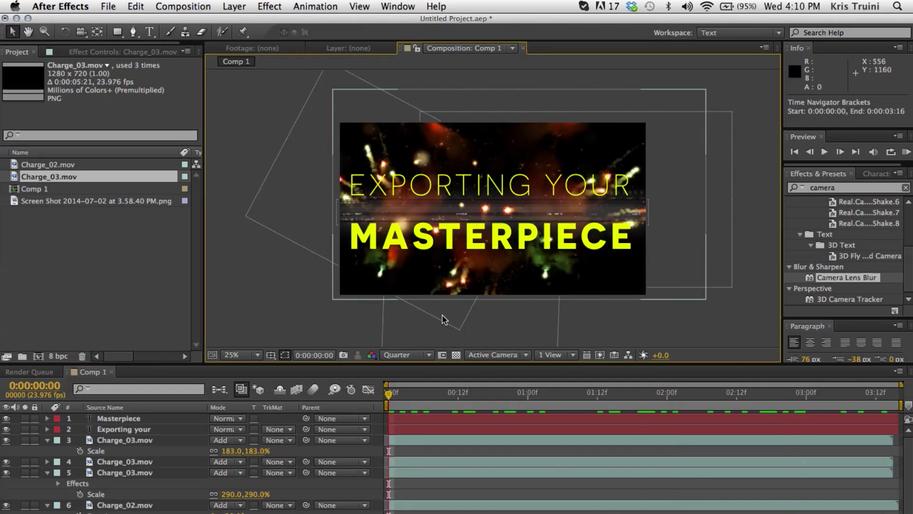
click(407, 355)
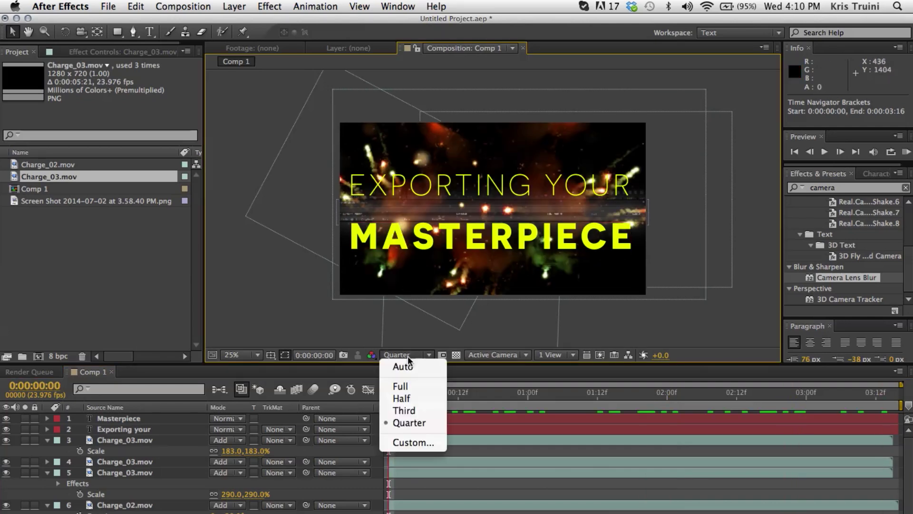
click(406, 385)
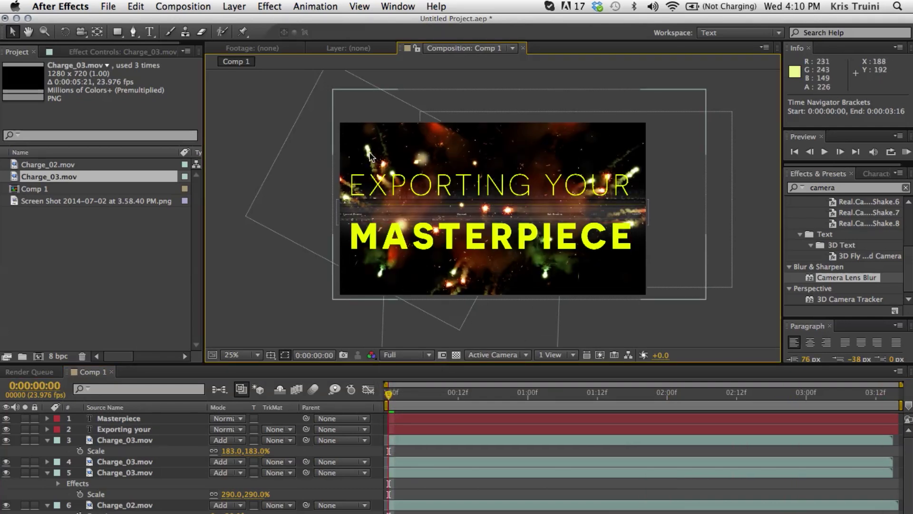
drag(440, 391, 551, 393)
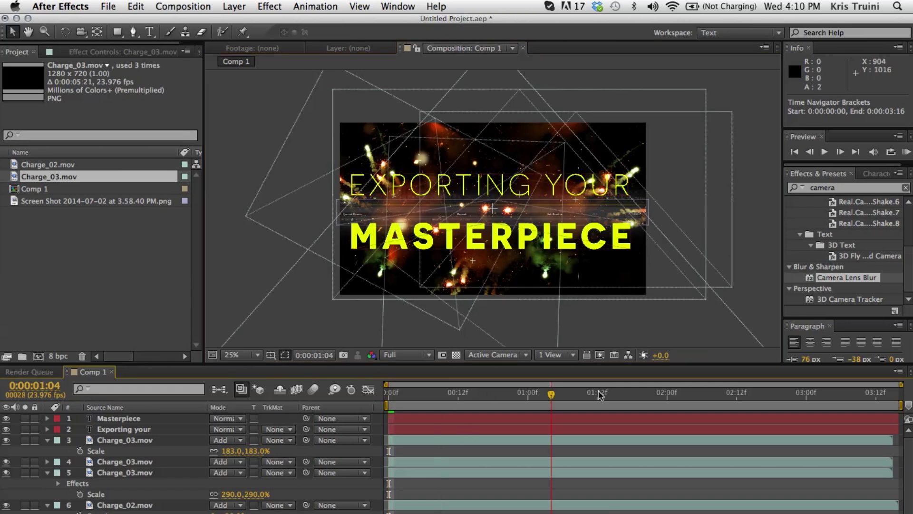
click(389, 392)
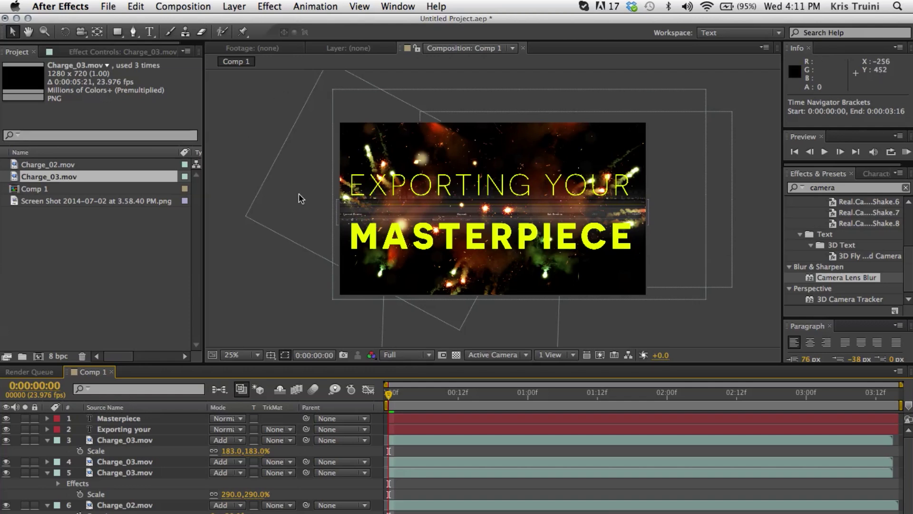
Queue Comp 1 via File > Export > Add to Render Queue (Best Settings, Lossless, Comp 1.mov)
click(173, 9)
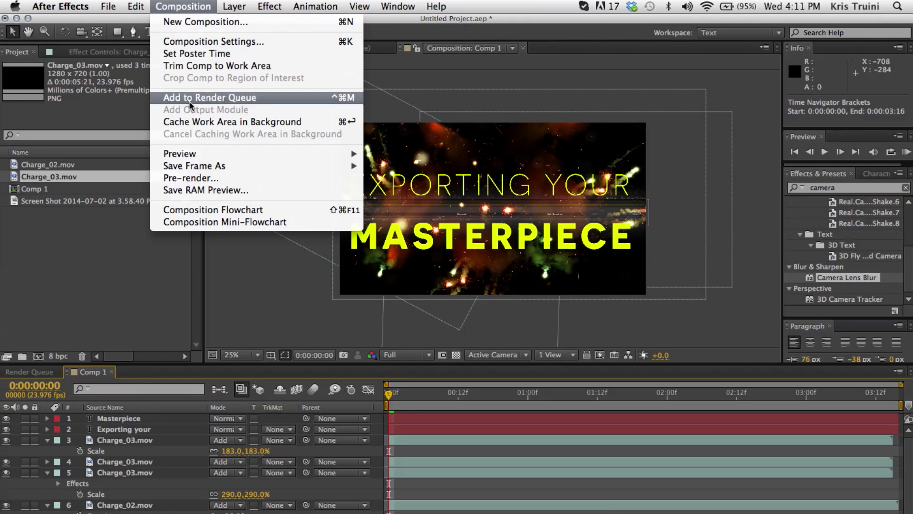
mouse_move(109, 6)
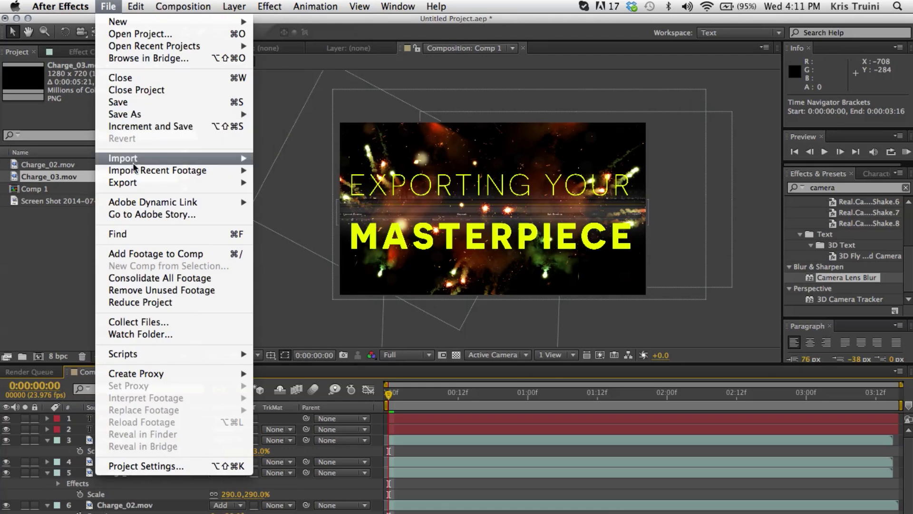
mouse_move(137, 183)
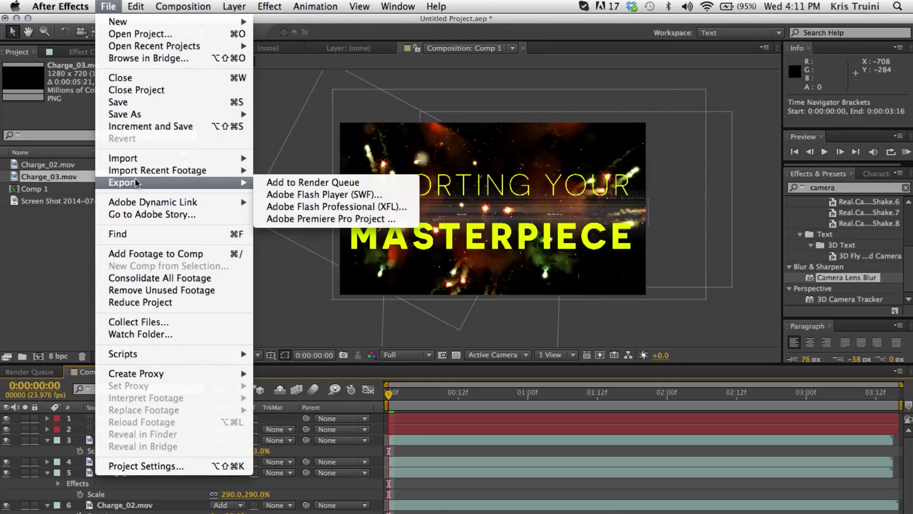
click(324, 184)
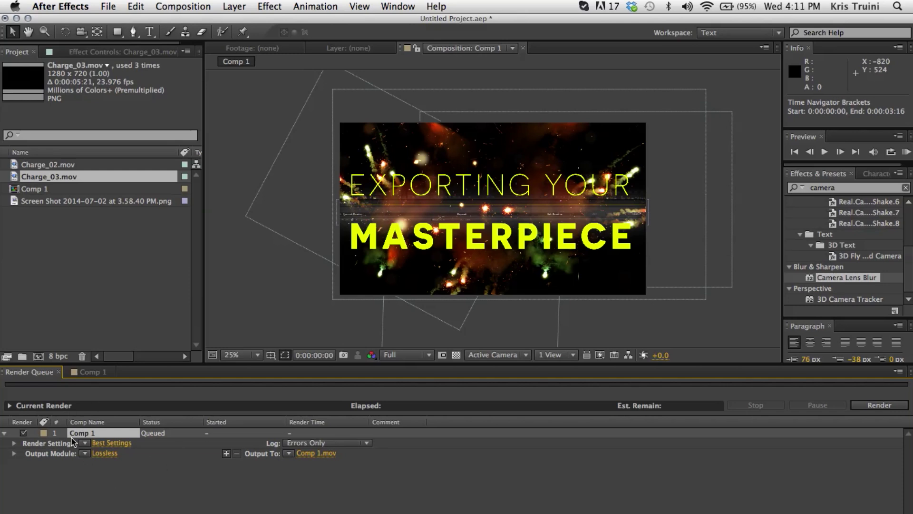
click(108, 442)
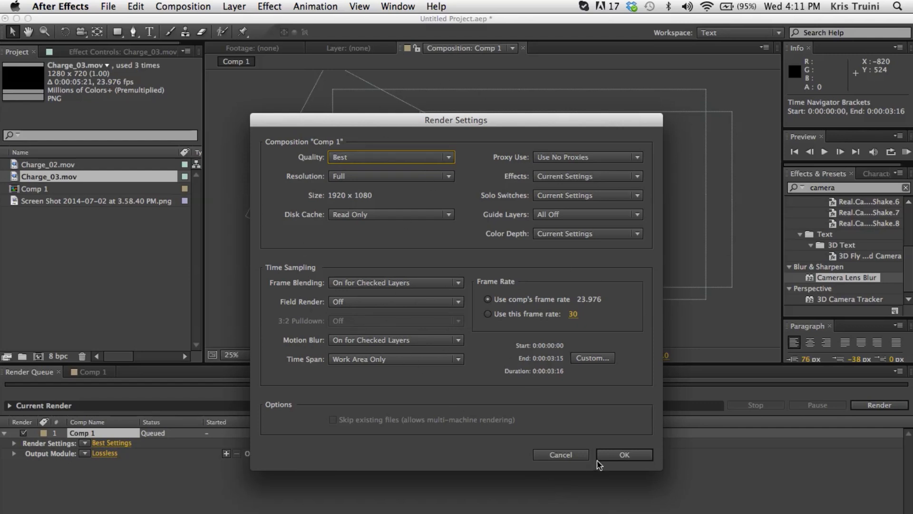
click(560, 458)
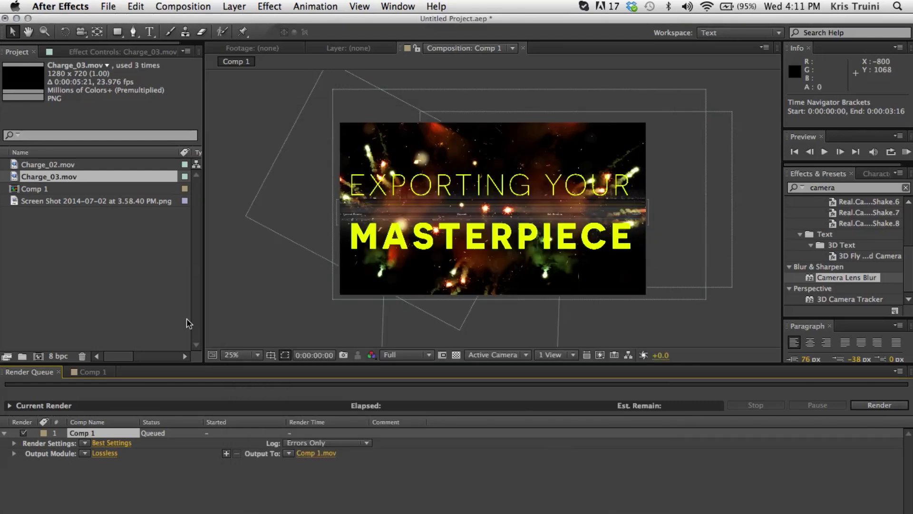
Change the output module format from Lossless to H.264 and view its Format Options
click(107, 455)
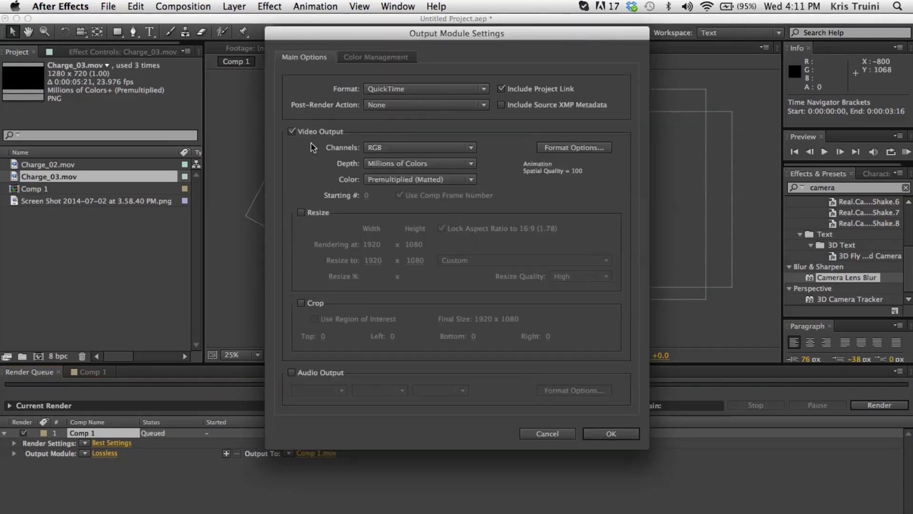
click(409, 91)
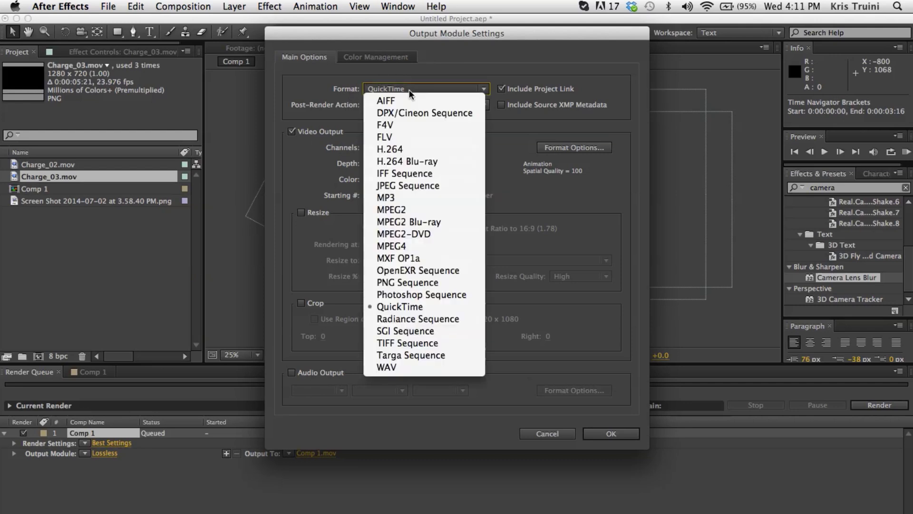
click(410, 149)
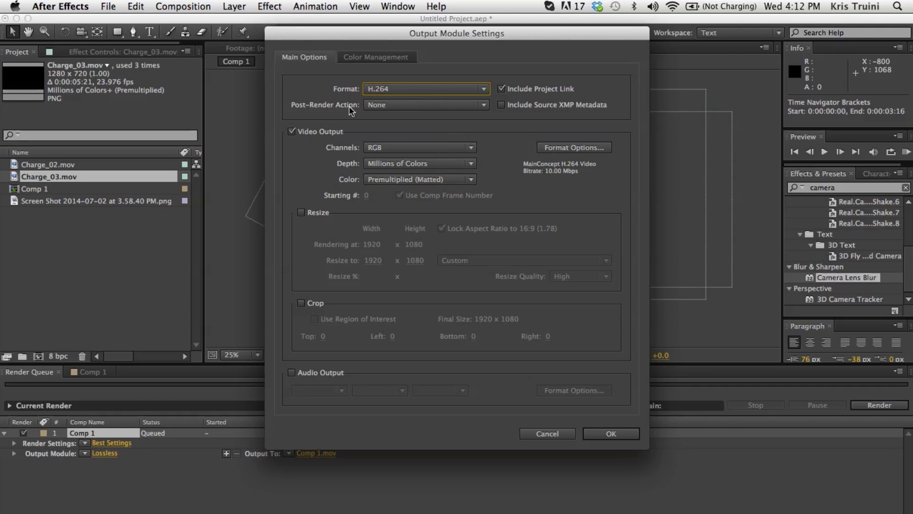
click(551, 149)
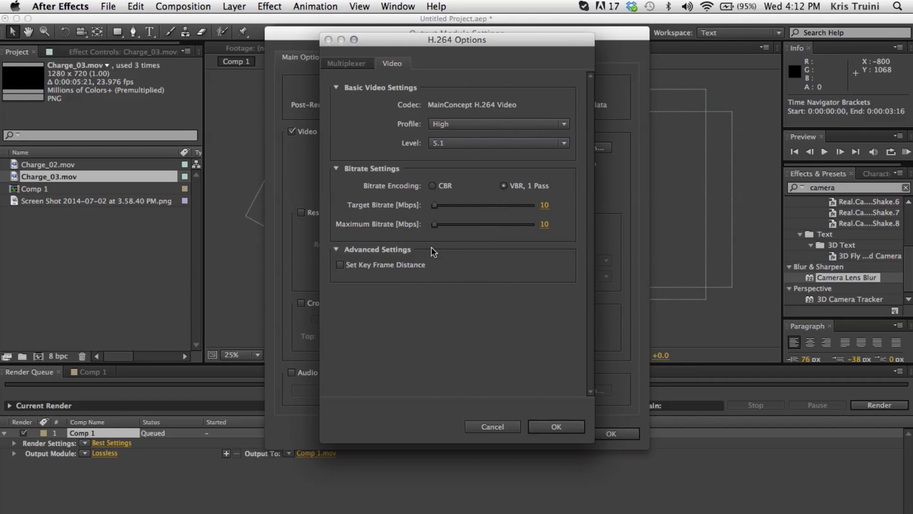
Keep High profile and level 5.1, switch to CBR at 10 Mbps, and confirm
click(459, 124)
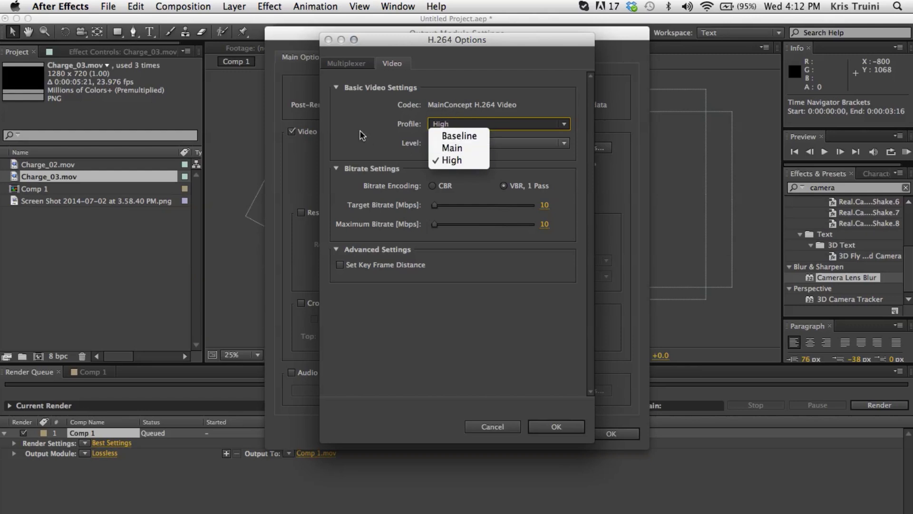
click(451, 172)
click(466, 143)
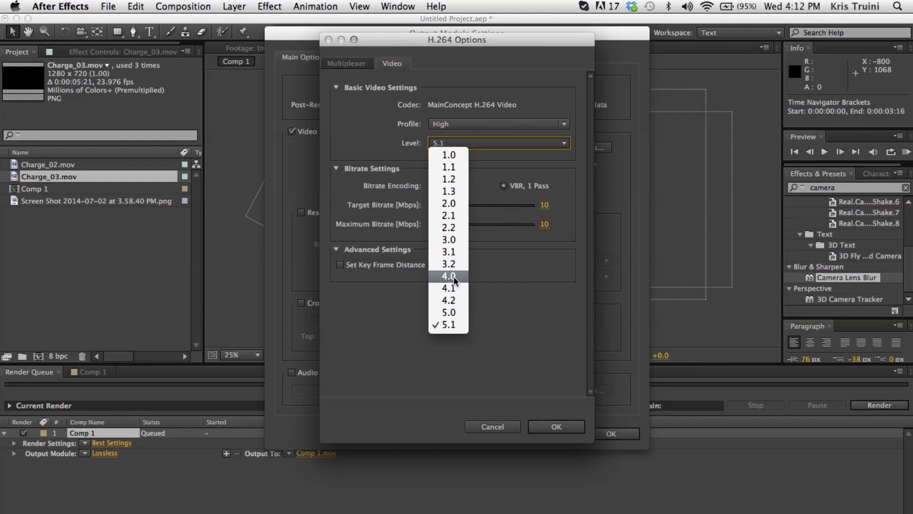
click(450, 326)
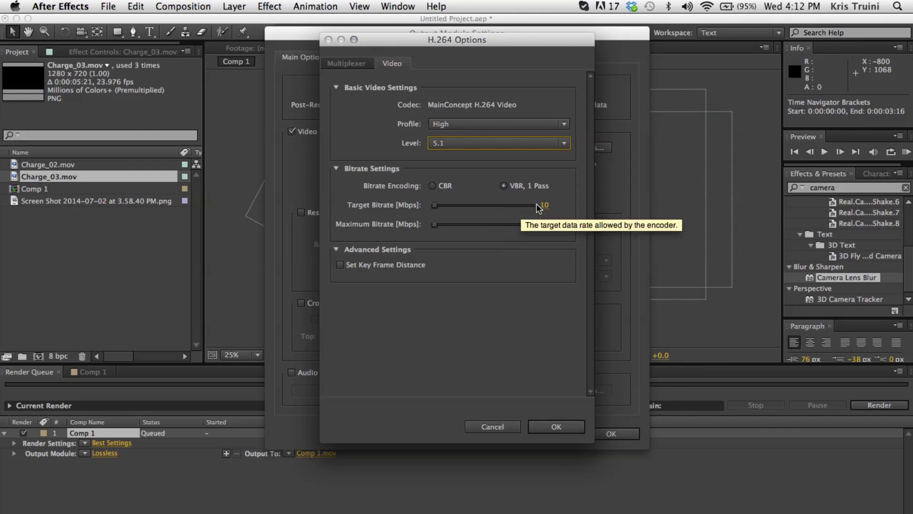
click(433, 187)
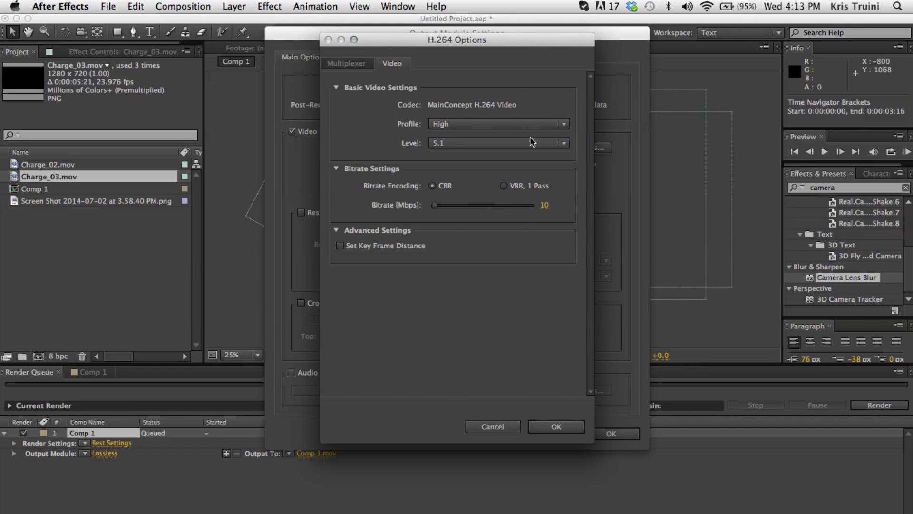
click(549, 427)
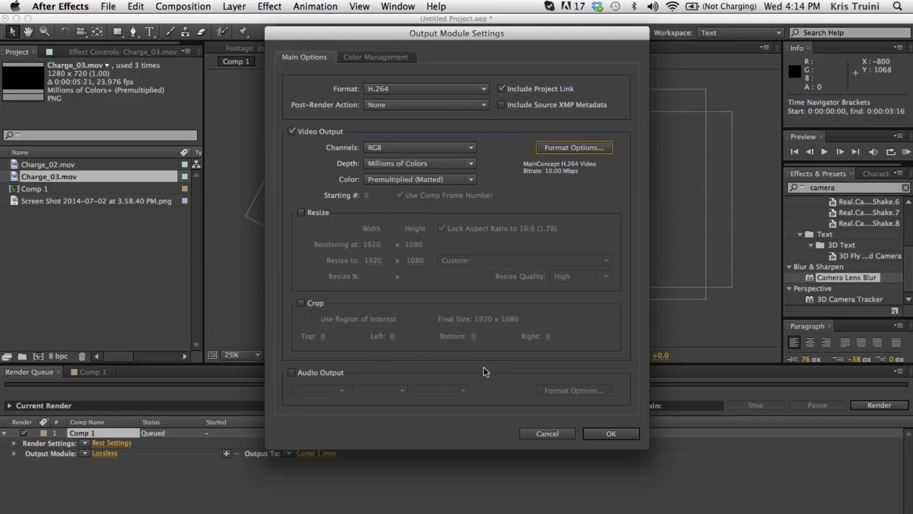
Enable audio output at 48 kHz stereo, keep AAC at 128 kbps, and confirm both dialogs
click(292, 373)
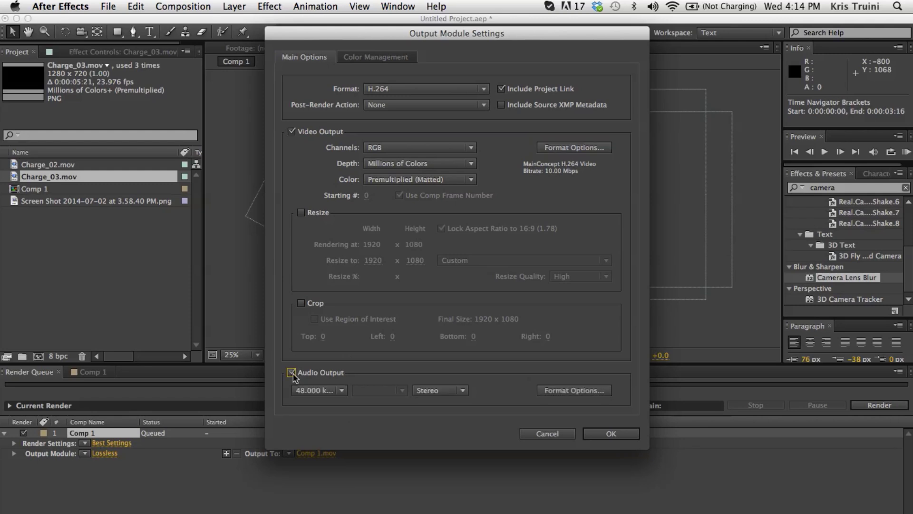
click(336, 391)
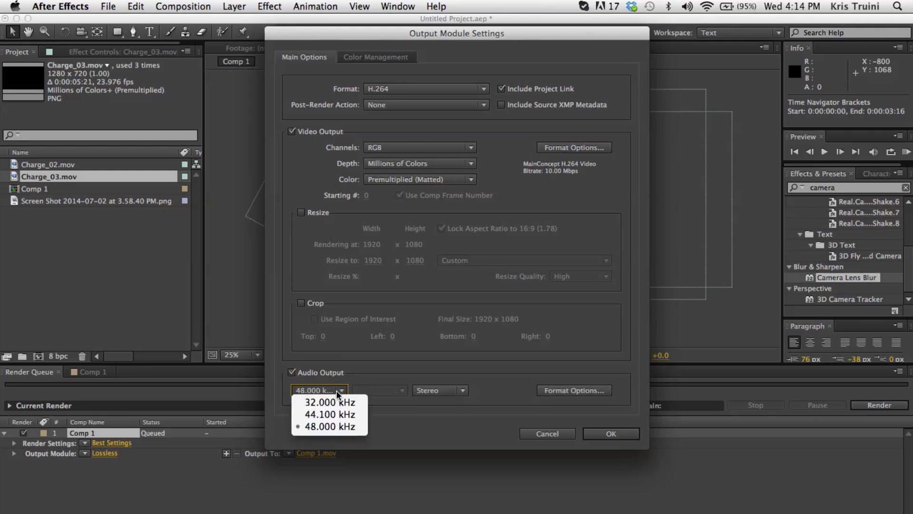
click(384, 431)
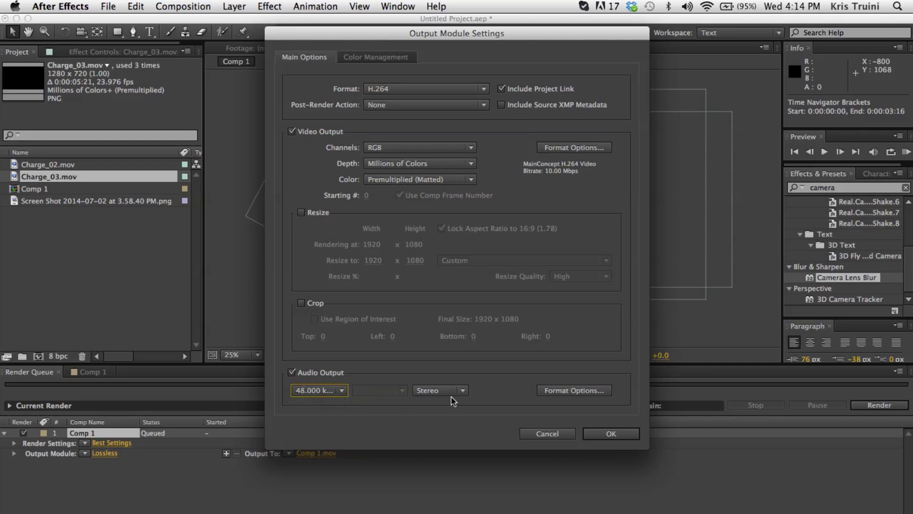
click(434, 392)
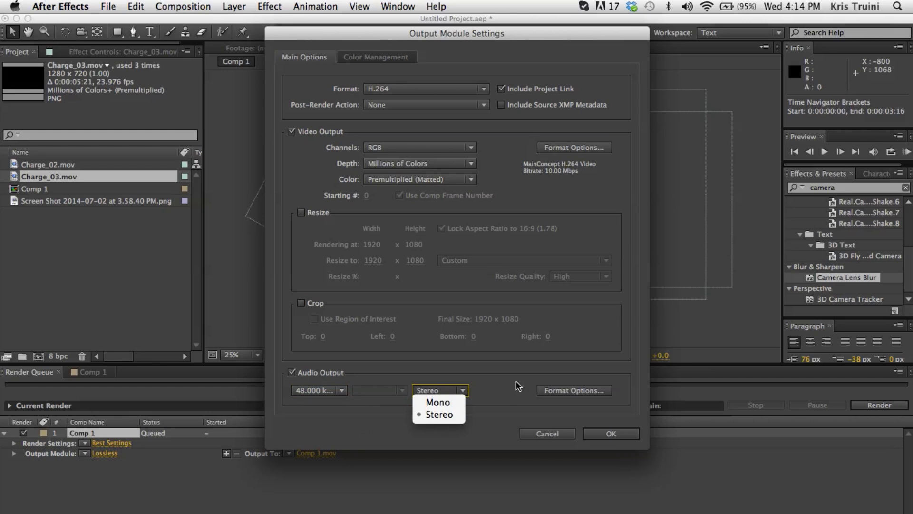
click(546, 386)
click(546, 390)
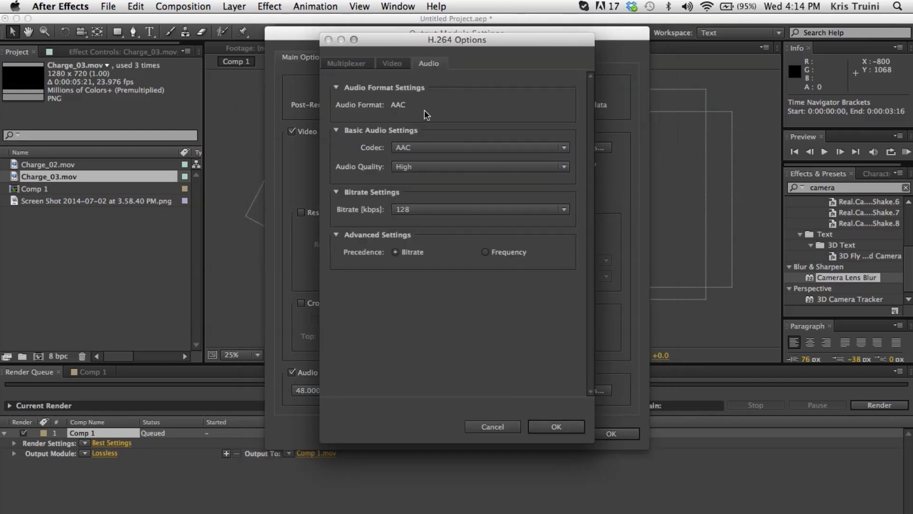
drag(496, 44, 449, 46)
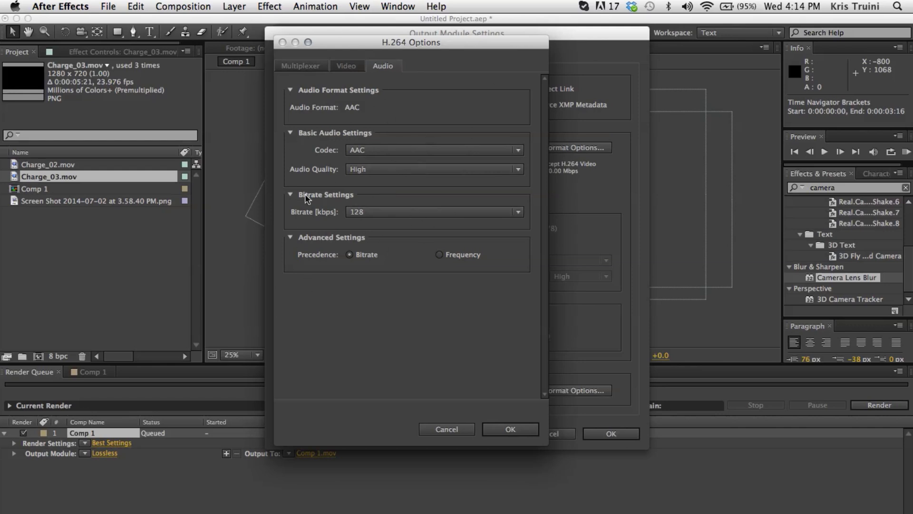
click(500, 428)
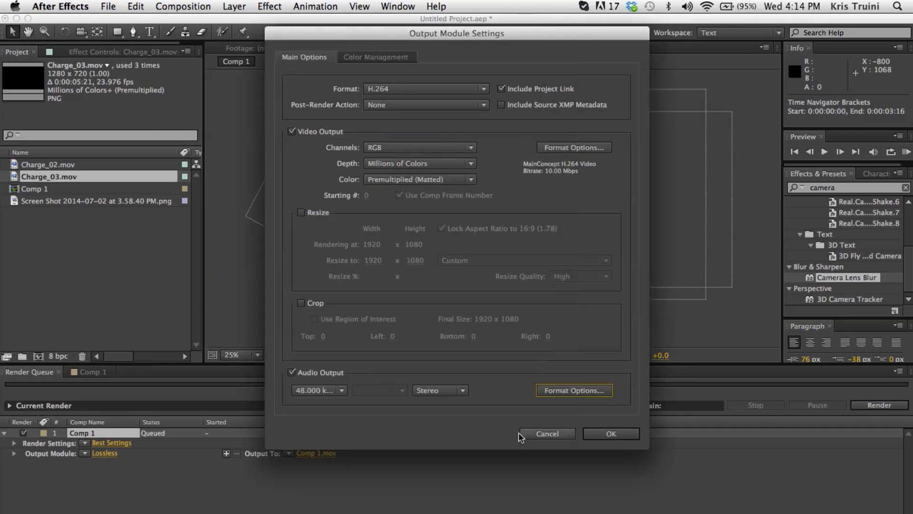
click(607, 435)
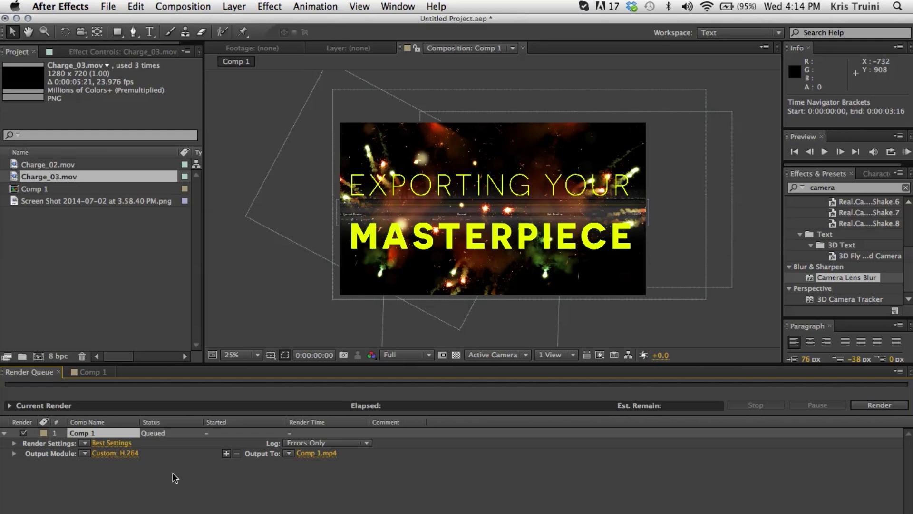
Point the render output to the Desktop with the file name 'My masterpiece'
click(314, 452)
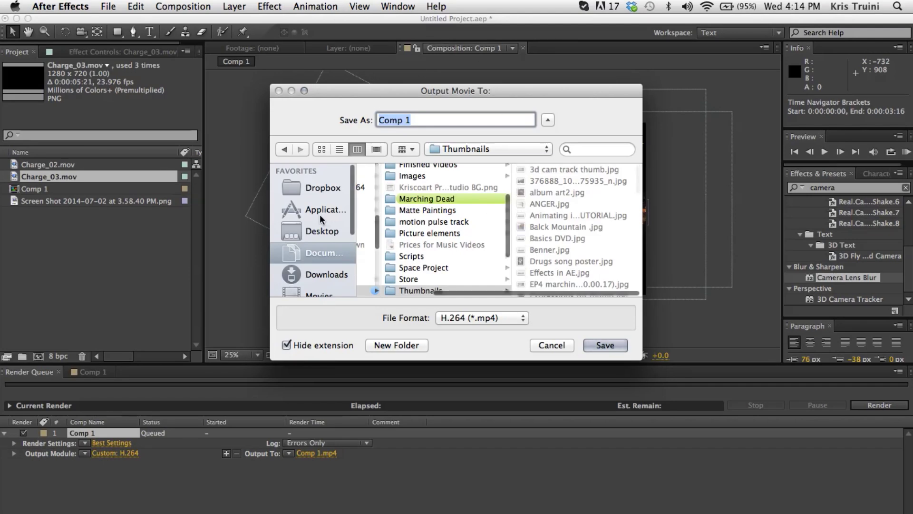
click(310, 233)
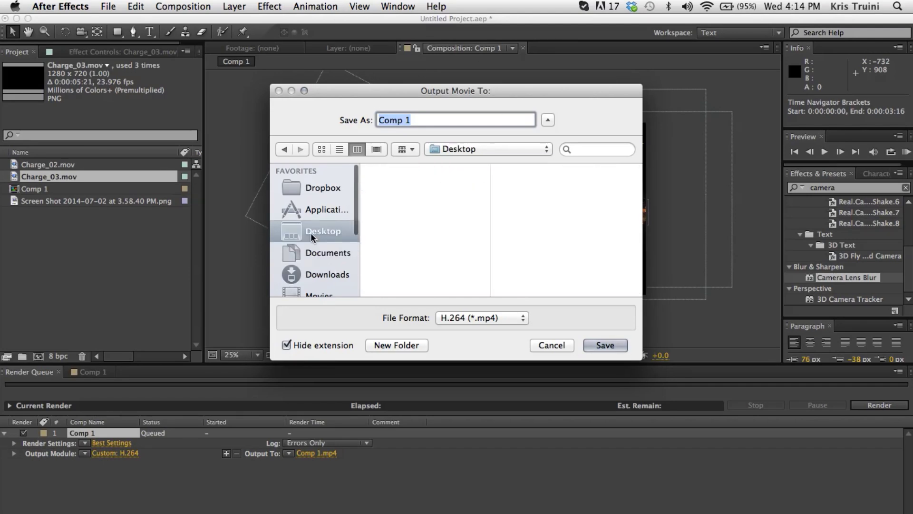
click(417, 120)
key(super+a)
text(My master)
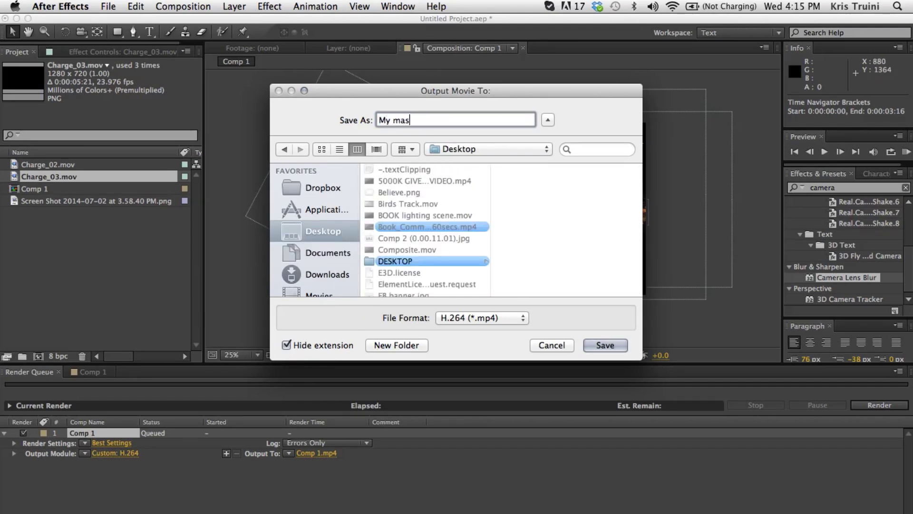
text(piece)
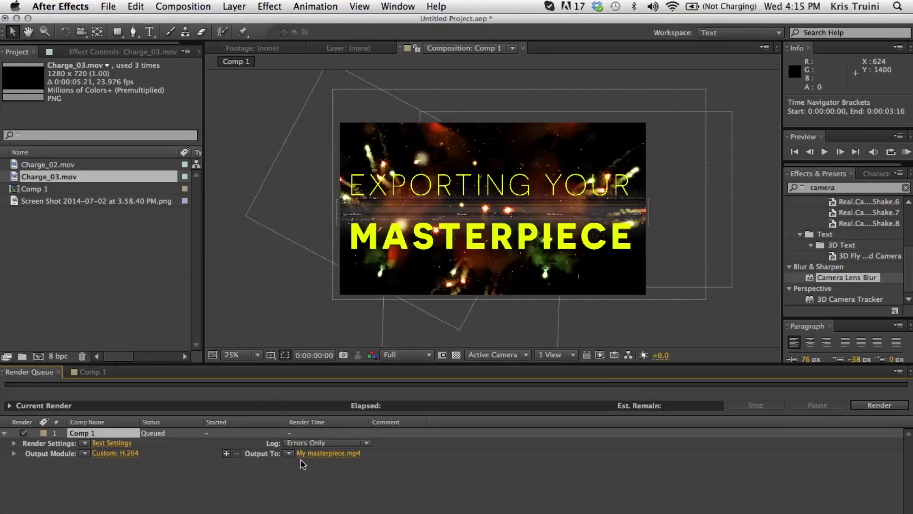
Render Comp 1 to My masterpiece.mp4 until its queue status reads Done
click(867, 405)
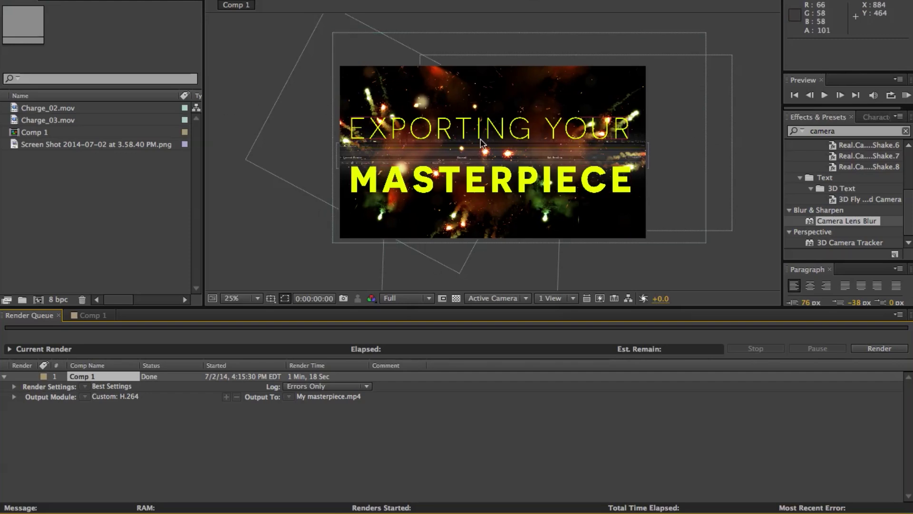
click(83, 315)
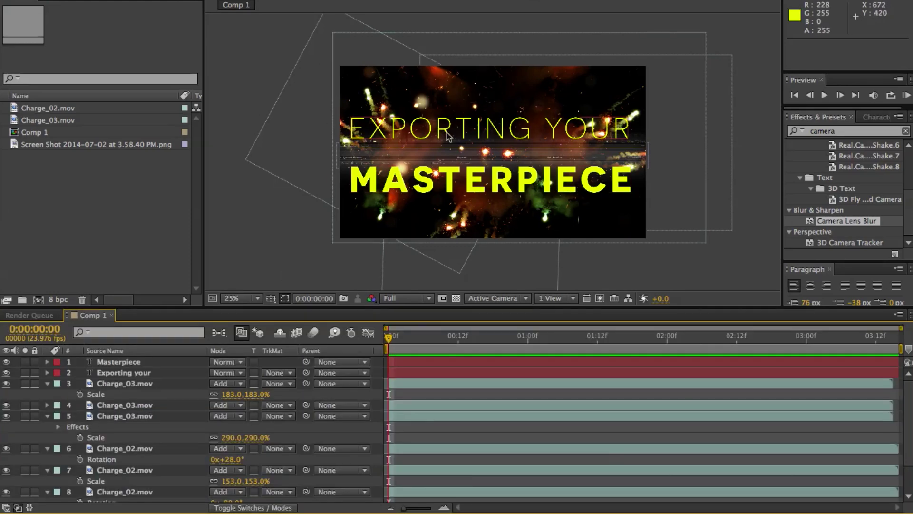
Queue the current Comp 1 frame as the still Comp 1 (0.00.00.00).psd
click(344, 298)
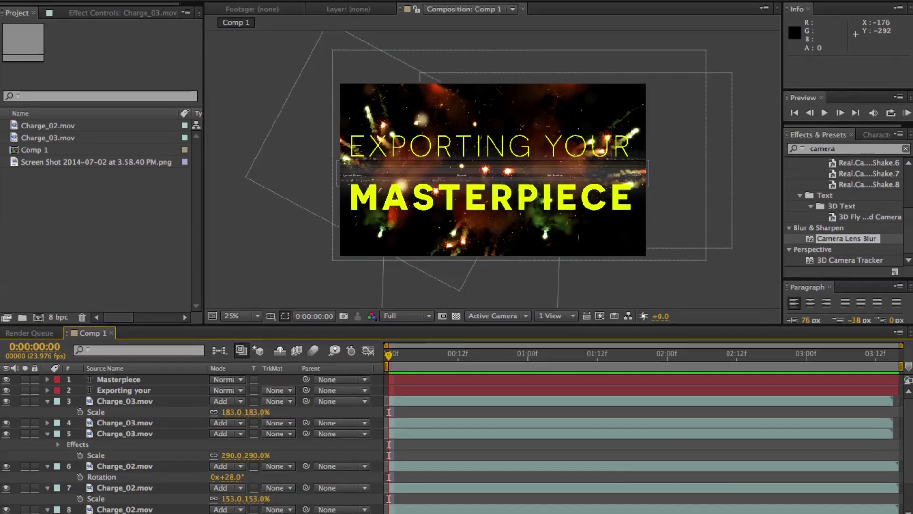
click(183, 5)
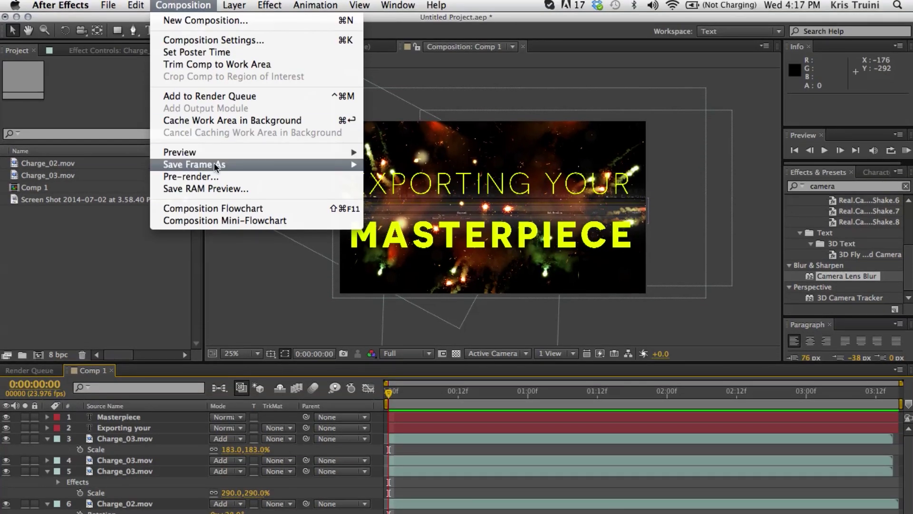
mouse_move(215, 166)
click(381, 166)
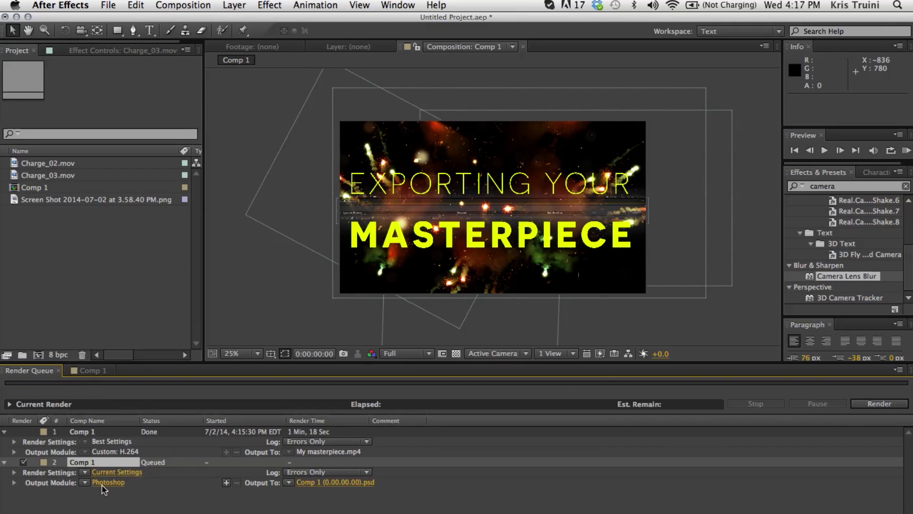
Set the still's output format to JPEG Sequence with RGB channels
click(101, 482)
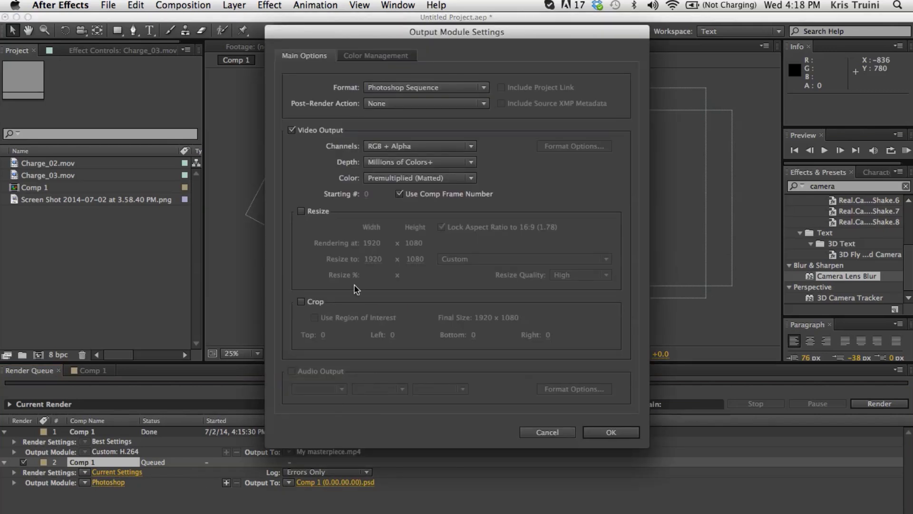
click(480, 90)
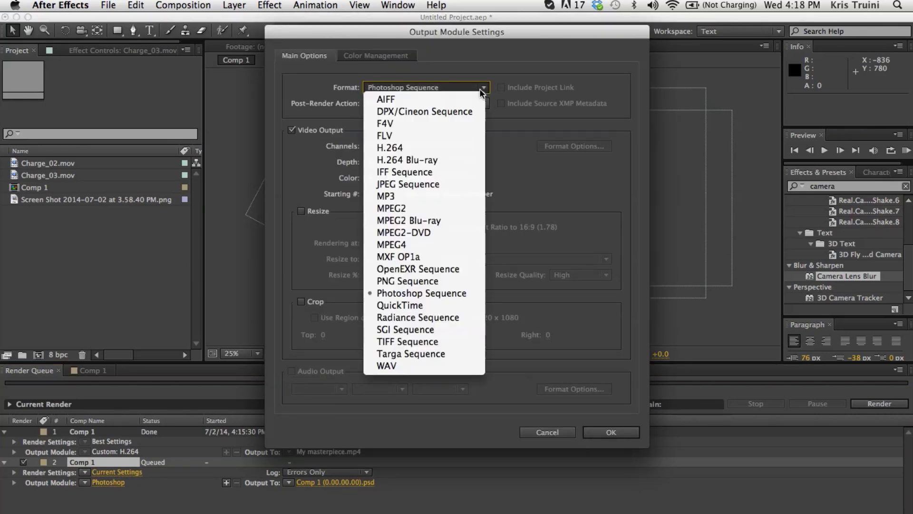
click(441, 185)
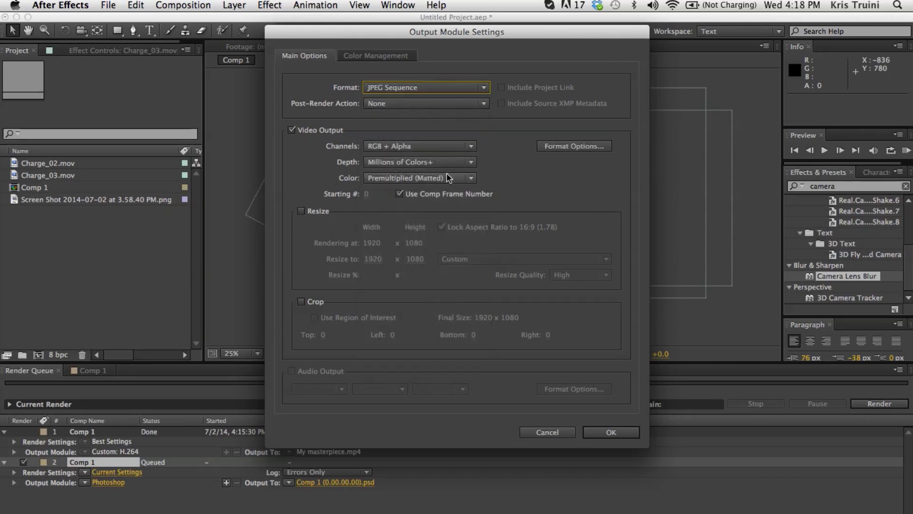
click(409, 146)
click(385, 158)
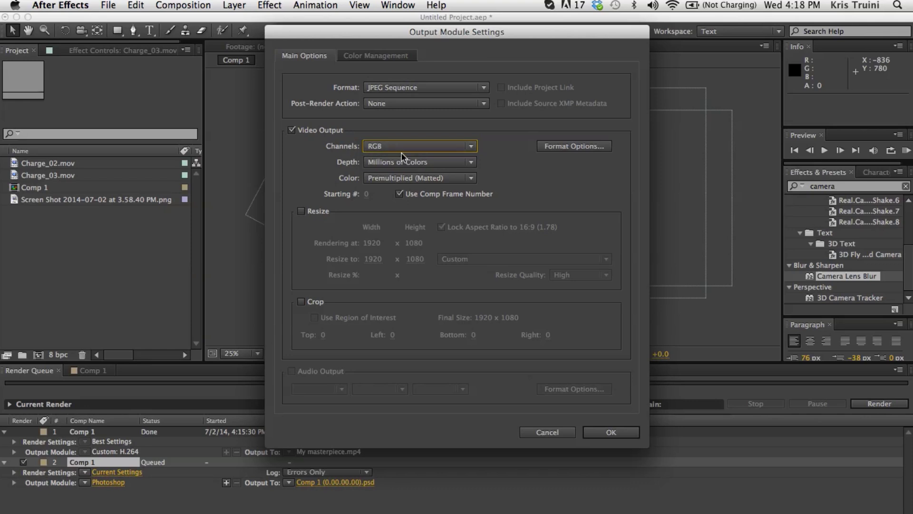
click(402, 151)
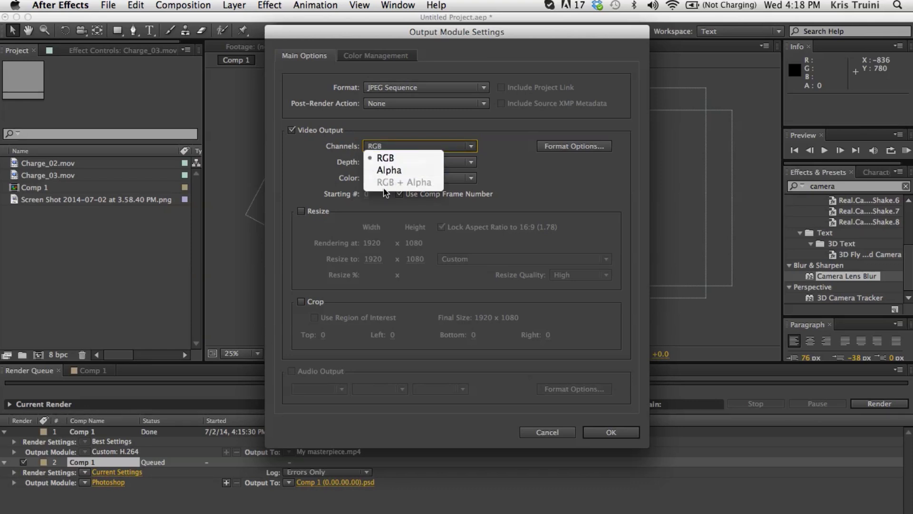
click(387, 159)
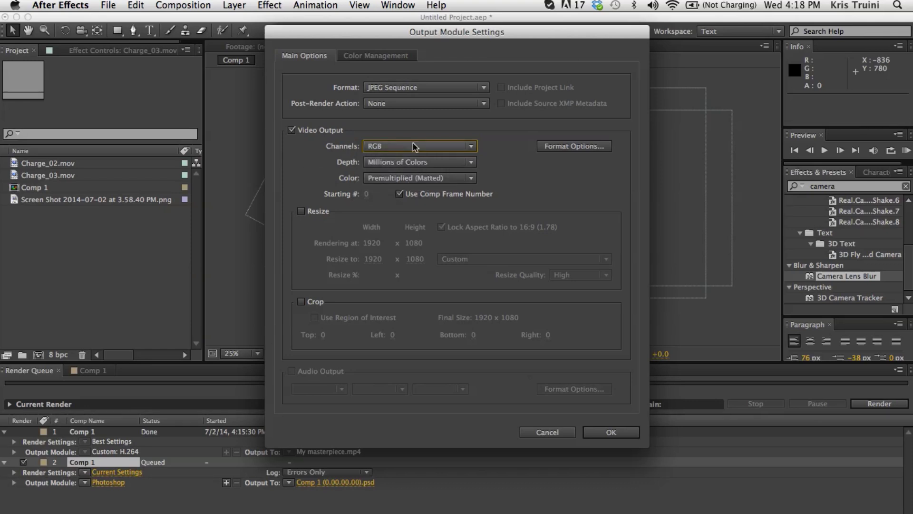
click(412, 146)
click(401, 147)
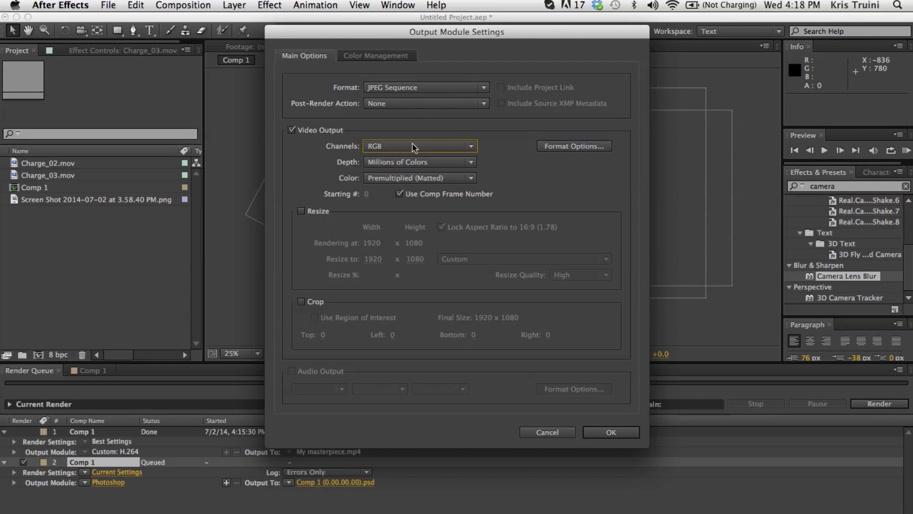
Raise the JPEG quality to maximum (9) and confirm the output module
click(411, 90)
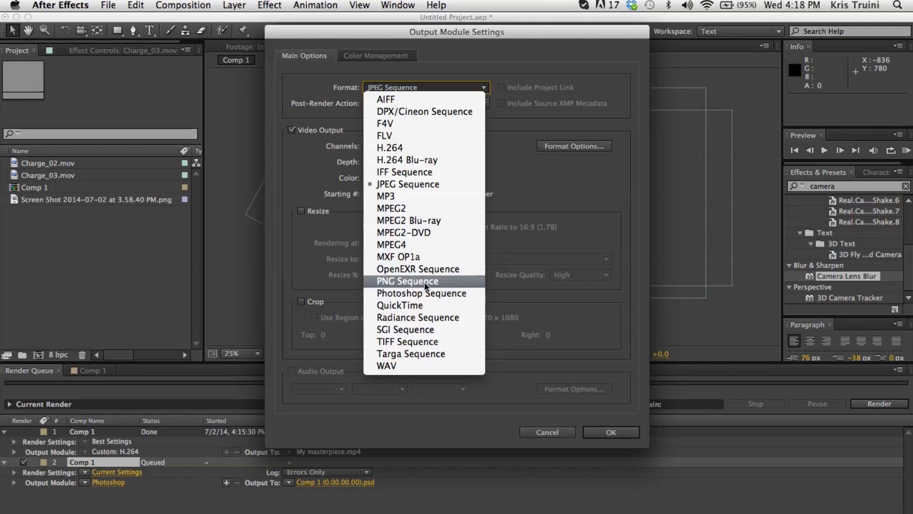
click(301, 180)
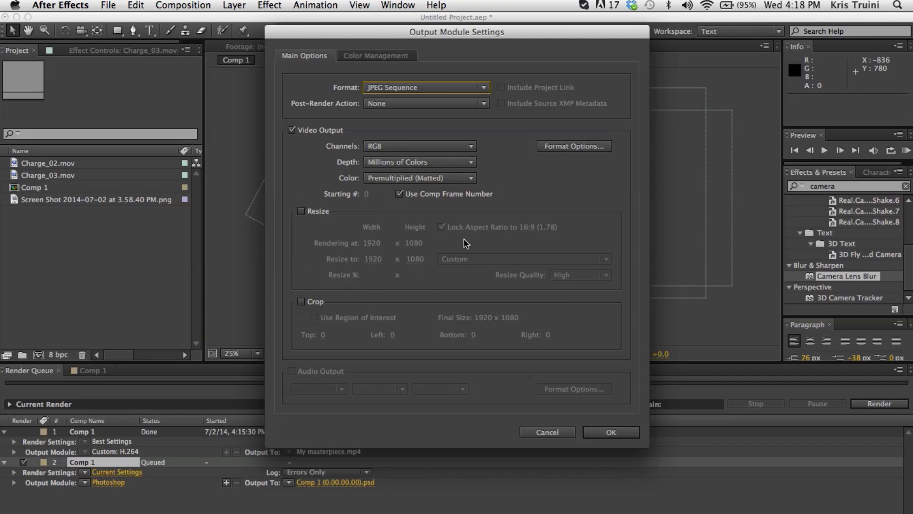
click(559, 147)
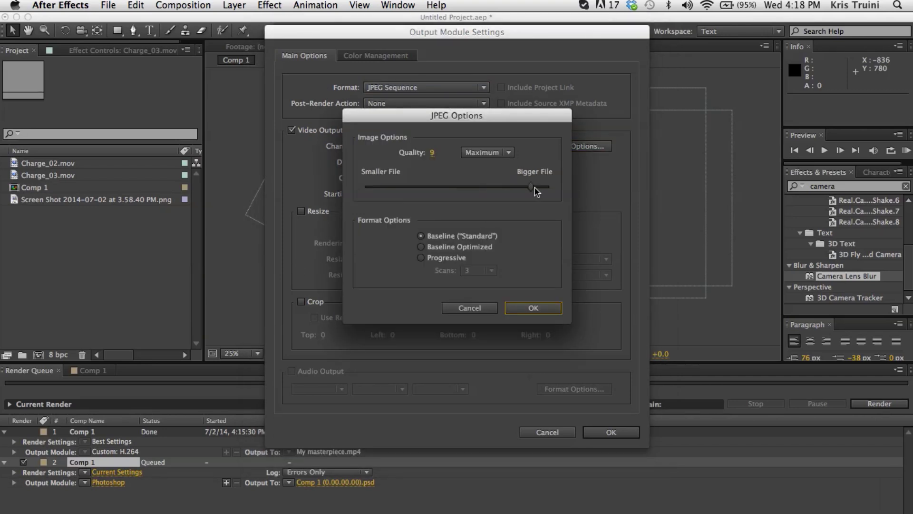
mouse_move(534, 188)
mouse_down()
mouse_move(506, 193)
mouse_move(526, 190)
mouse_up()
click(521, 312)
click(592, 432)
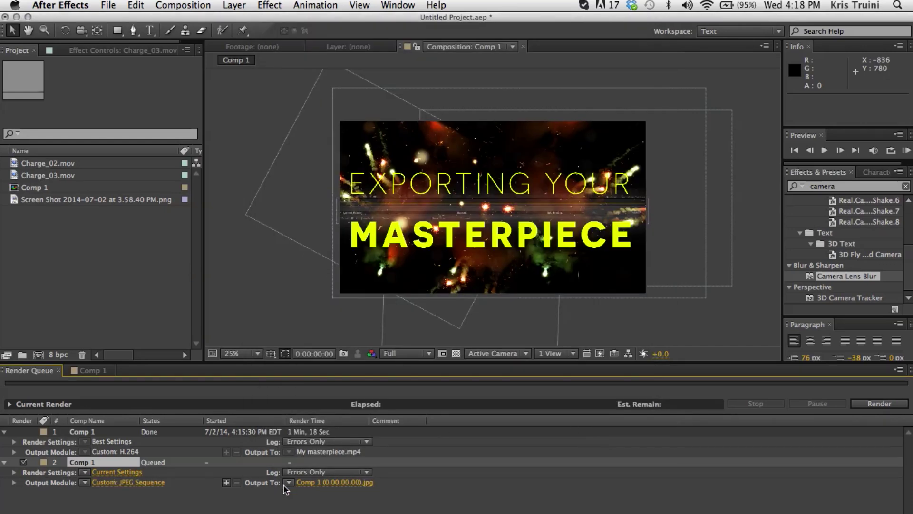
Save the still as Still.jpg and render it until the item reads Done
click(307, 482)
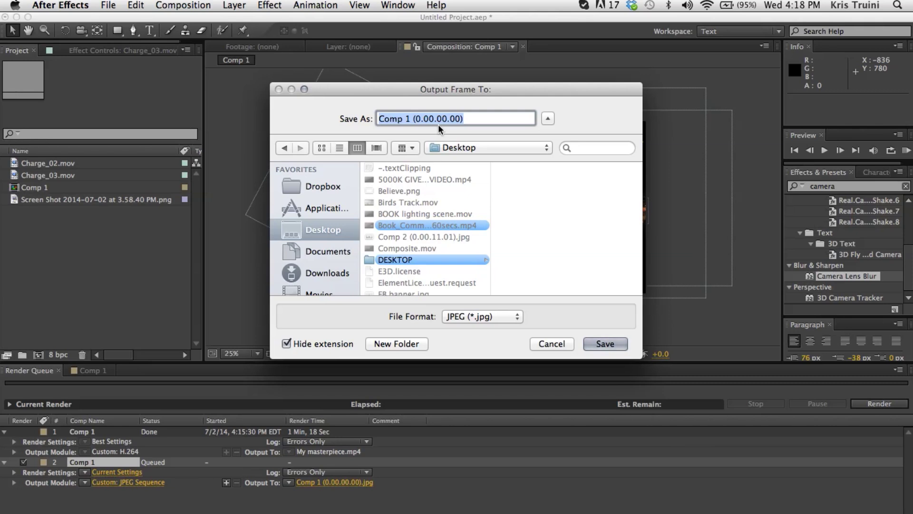
text(Still)
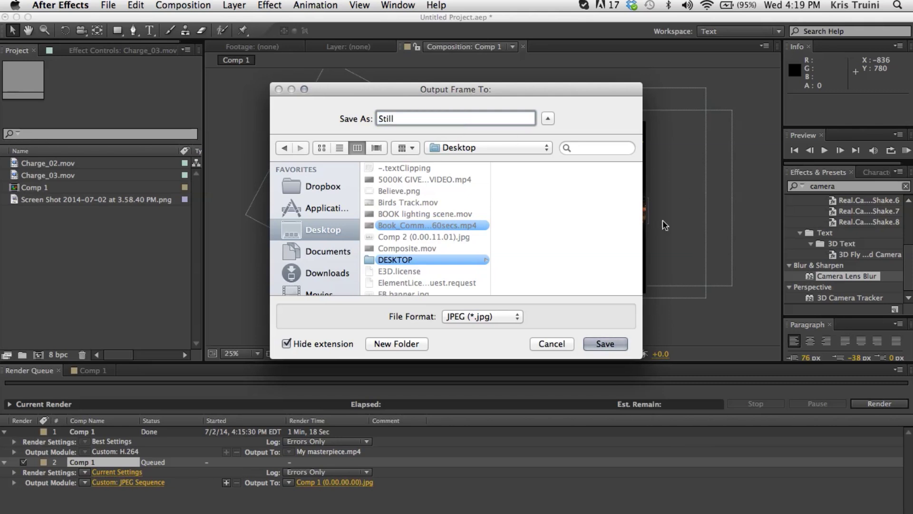
click(604, 343)
click(852, 404)
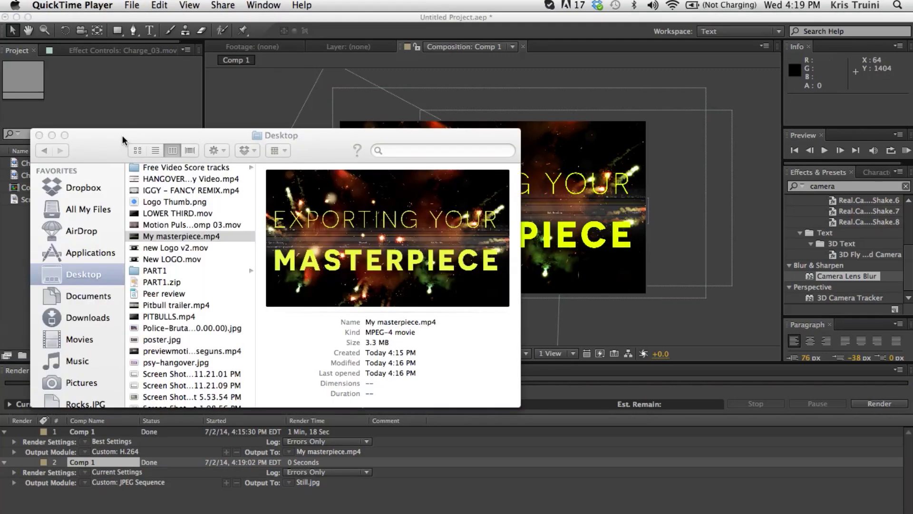
drag(122, 135, 99, 150)
click(211, 104)
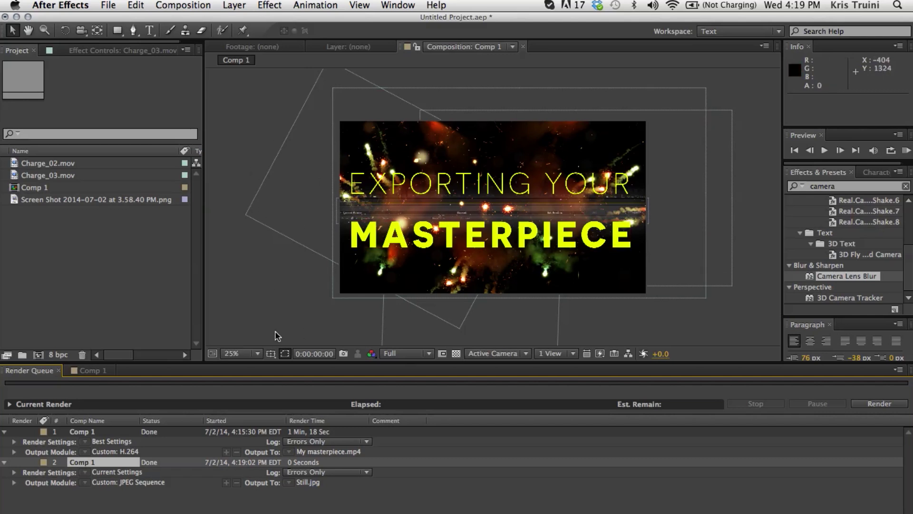
Show Comp 1 over the transparency grid and scrub through its first second
click(90, 370)
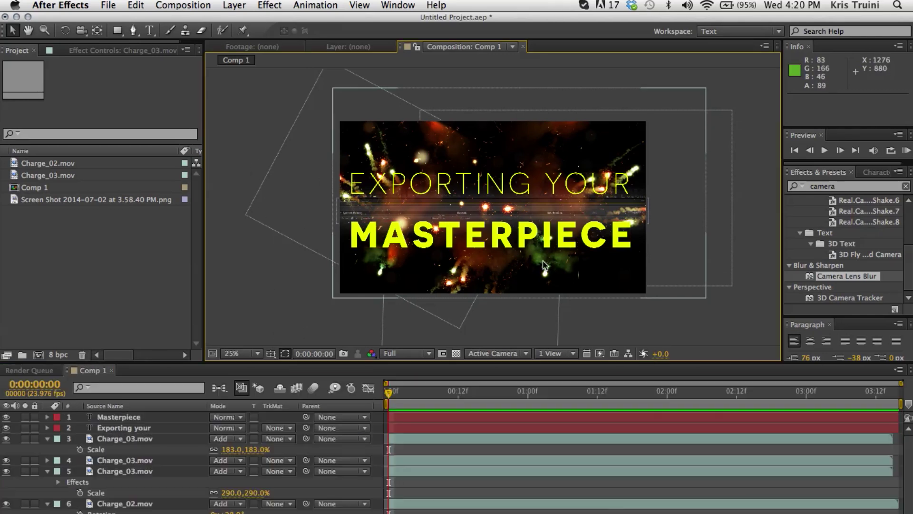
click(456, 354)
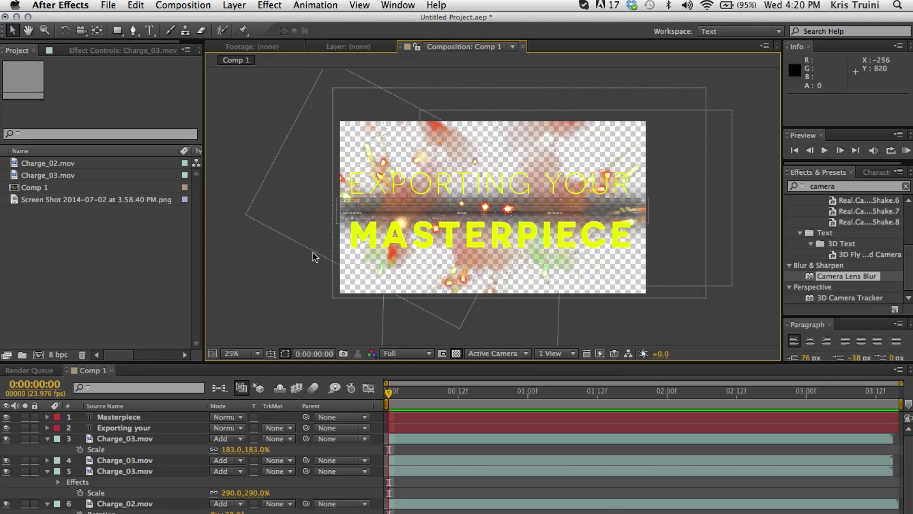
scroll(365, 413, down, 3)
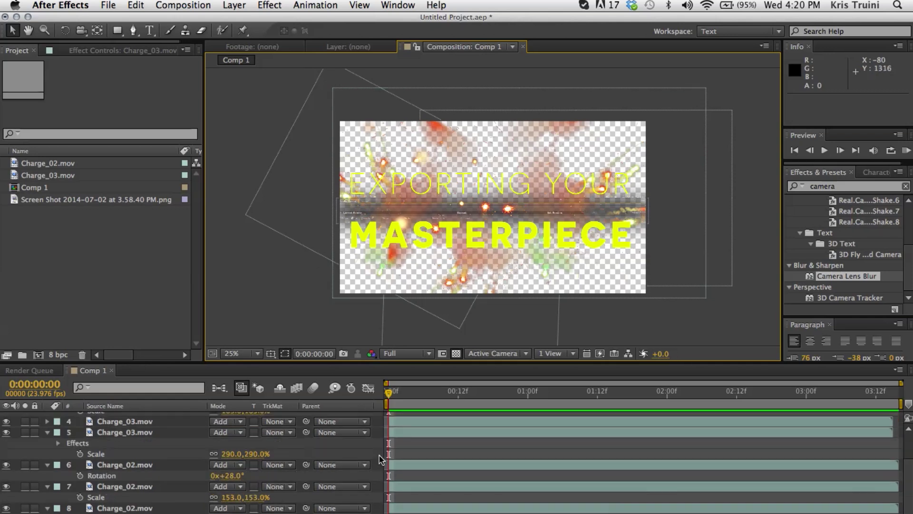
right_click(359, 429)
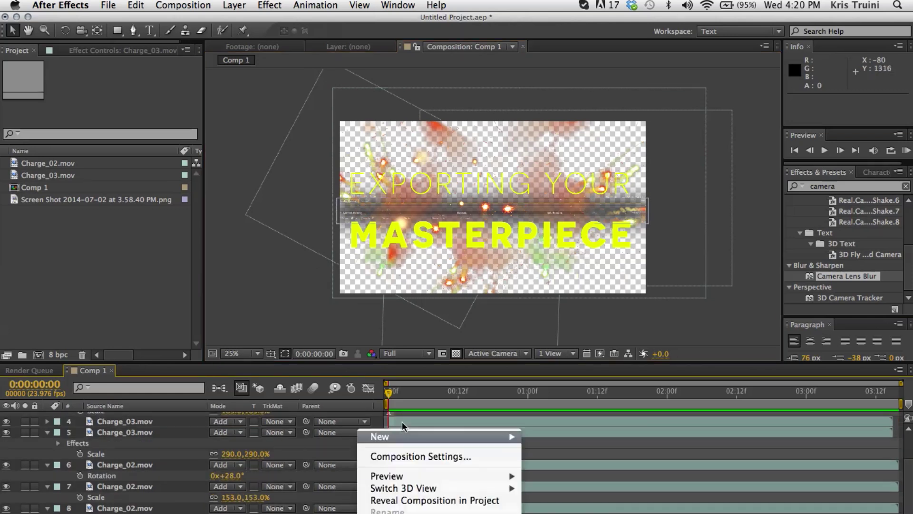
mouse_move(380, 436)
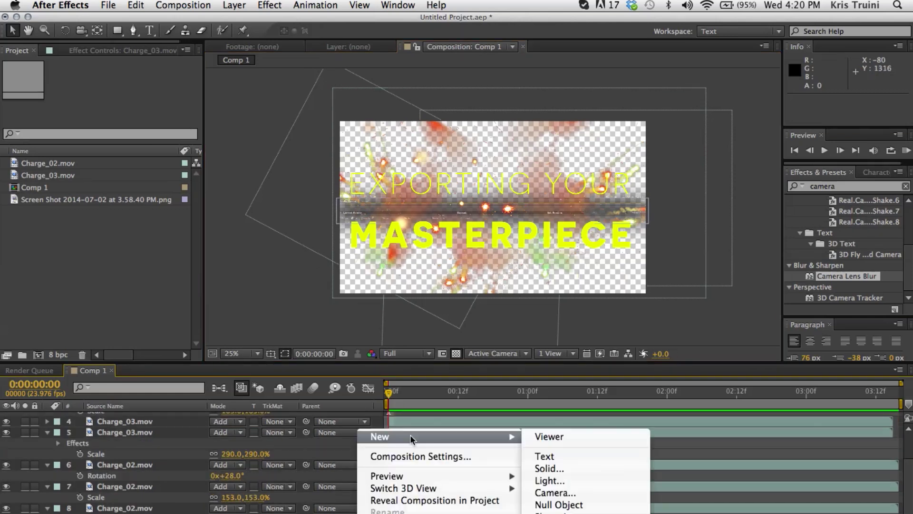
click(265, 254)
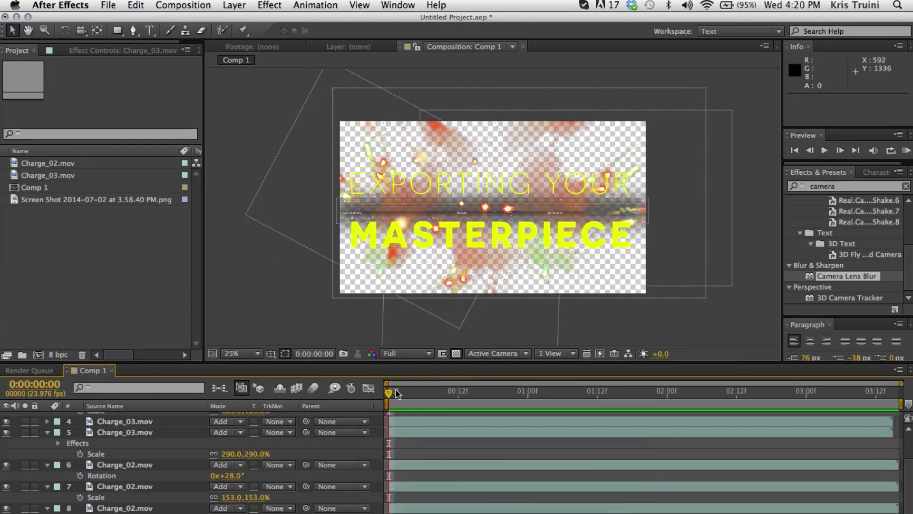
mouse_move(396, 393)
mouse_down()
mouse_move(589, 392)
mouse_move(408, 404)
mouse_move(394, 400)
mouse_move(495, 401)
mouse_move(388, 397)
mouse_up()
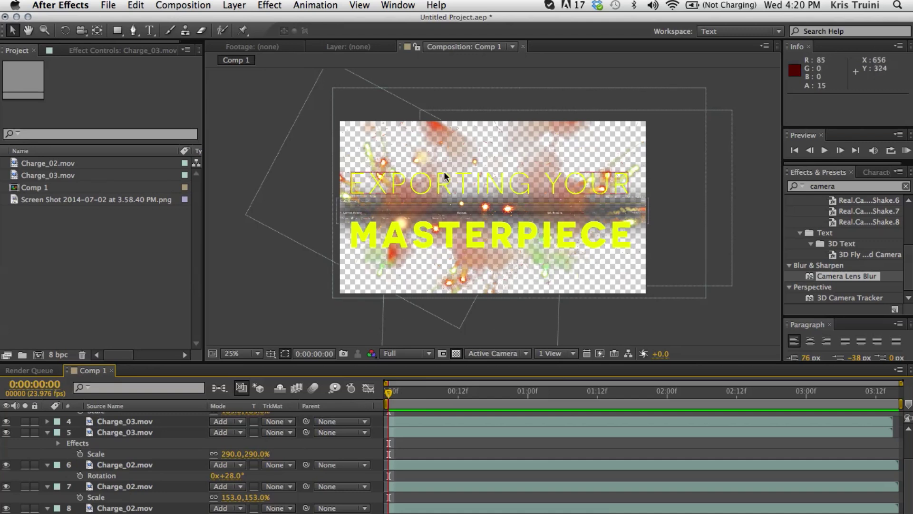
Add Comp 1 to the Render Queue as a third item
click(109, 5)
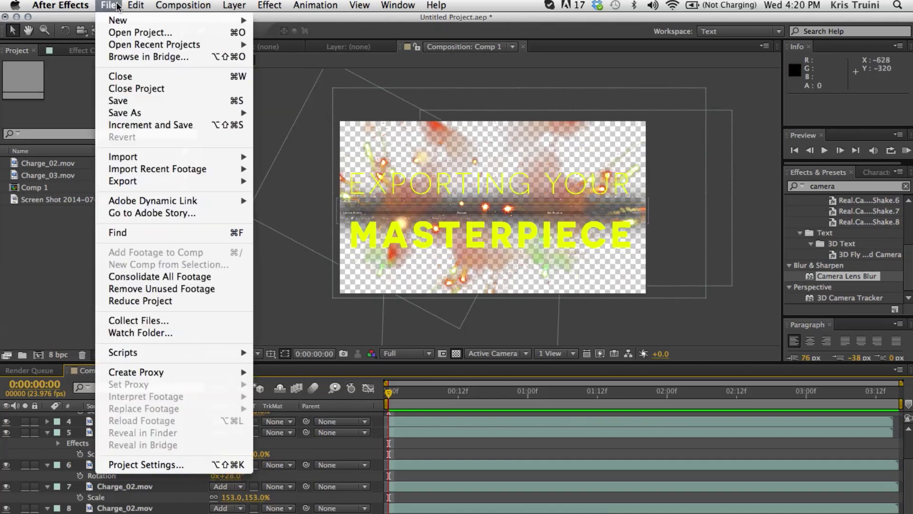
mouse_move(214, 181)
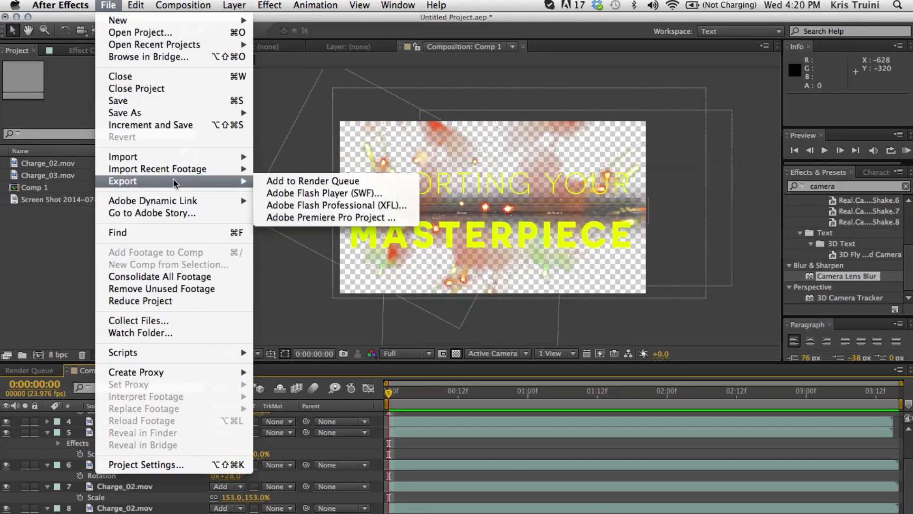
click(288, 181)
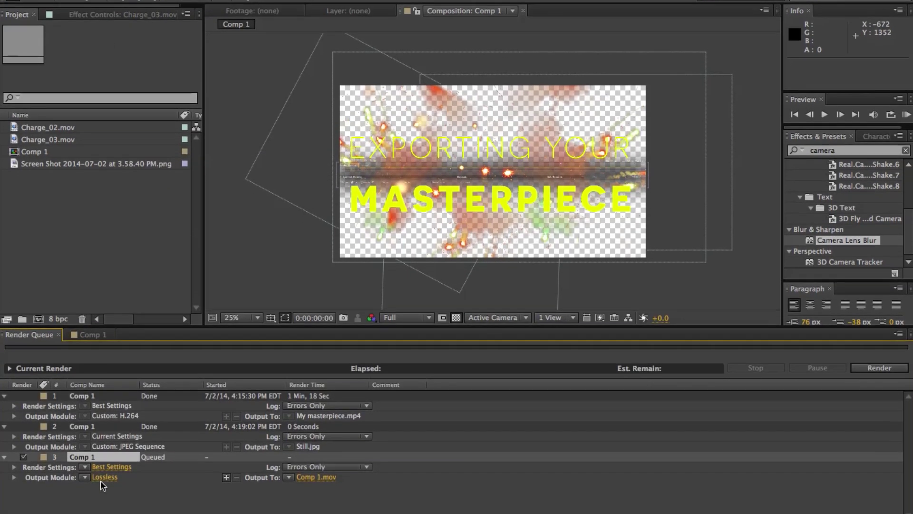
Set the QuickTime codec to Apple ProRes 4444 at quality 95
click(105, 486)
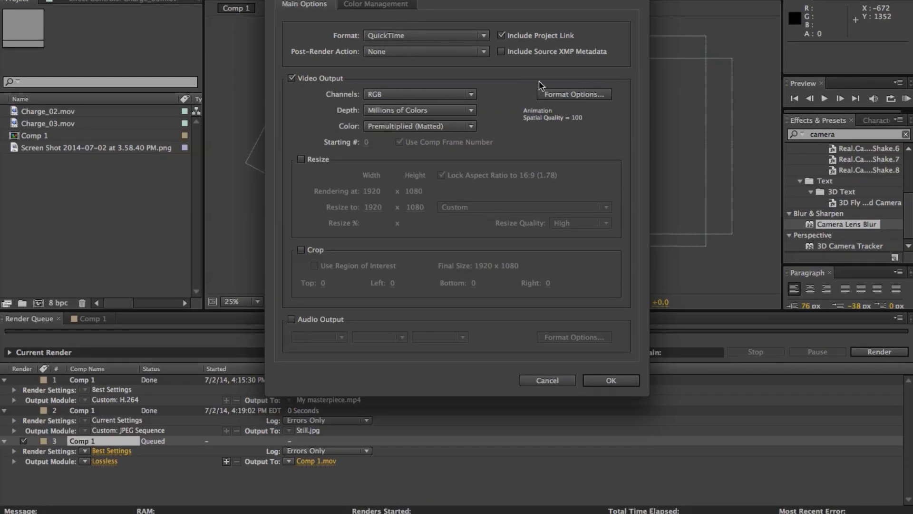
click(547, 94)
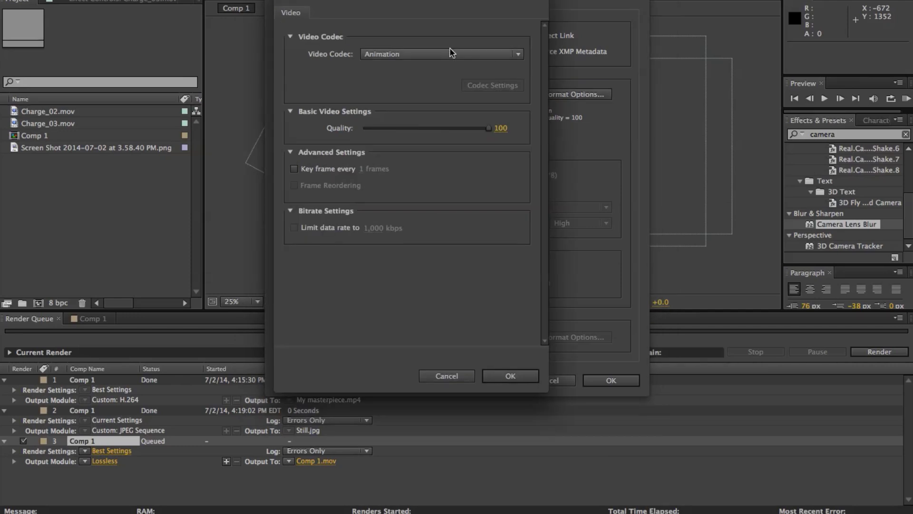
click(397, 55)
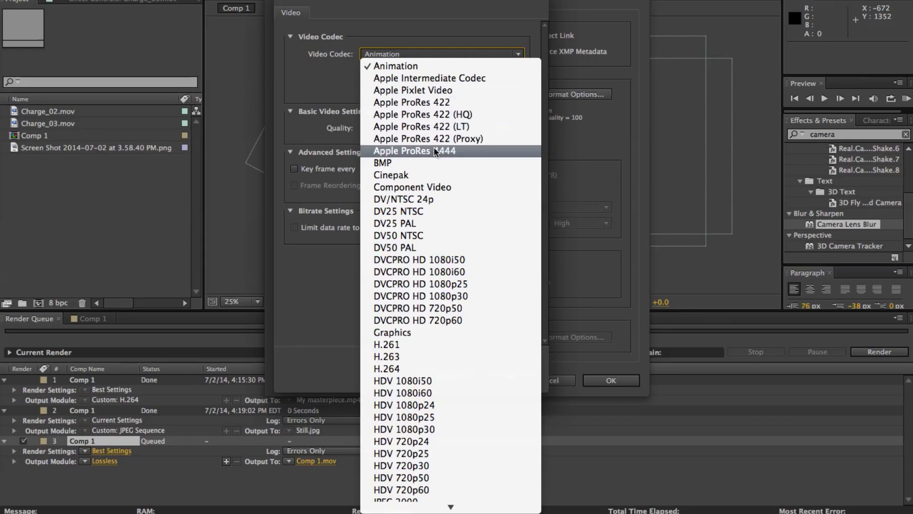
click(429, 104)
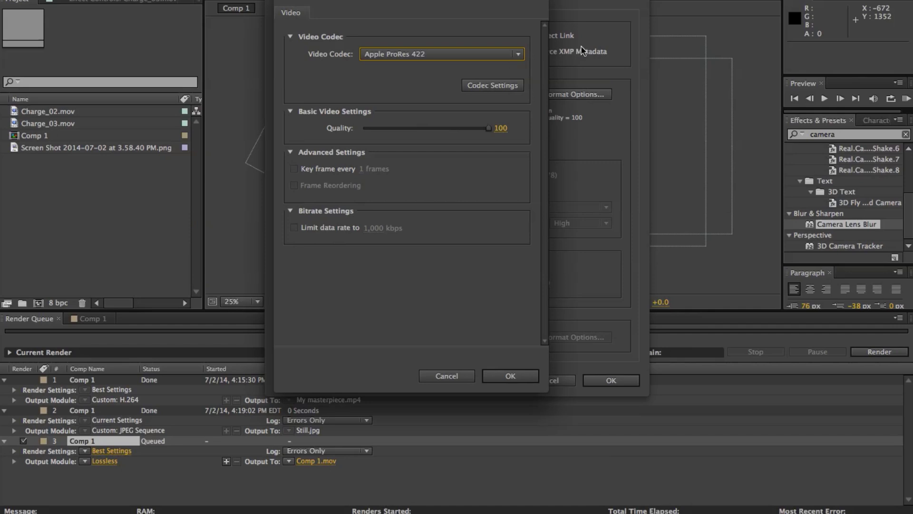
click(393, 59)
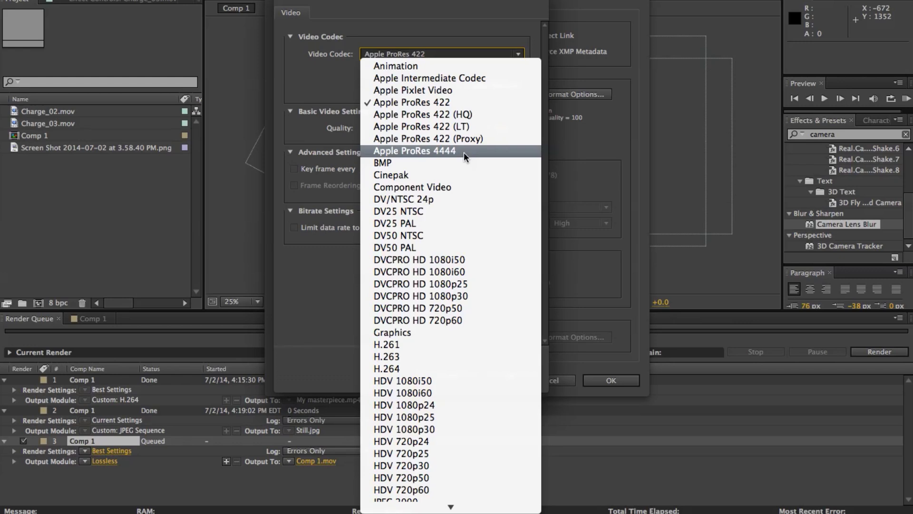
click(418, 152)
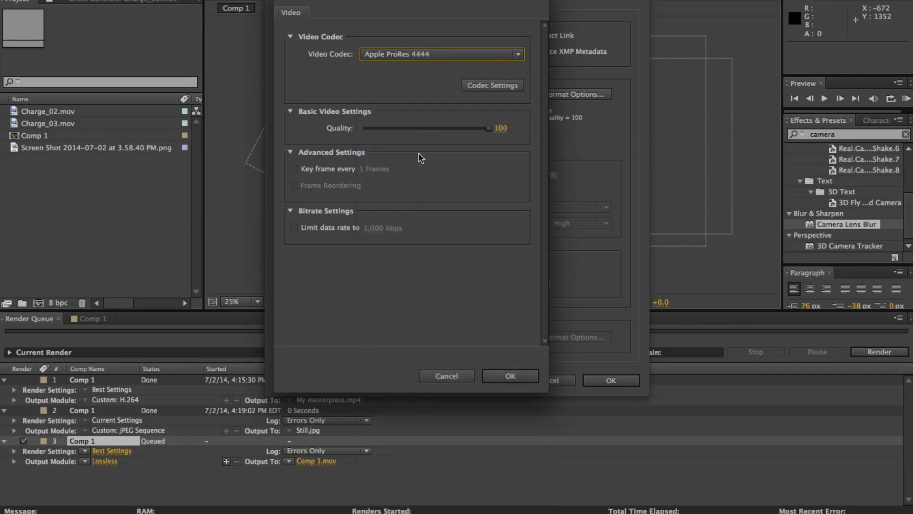
click(435, 56)
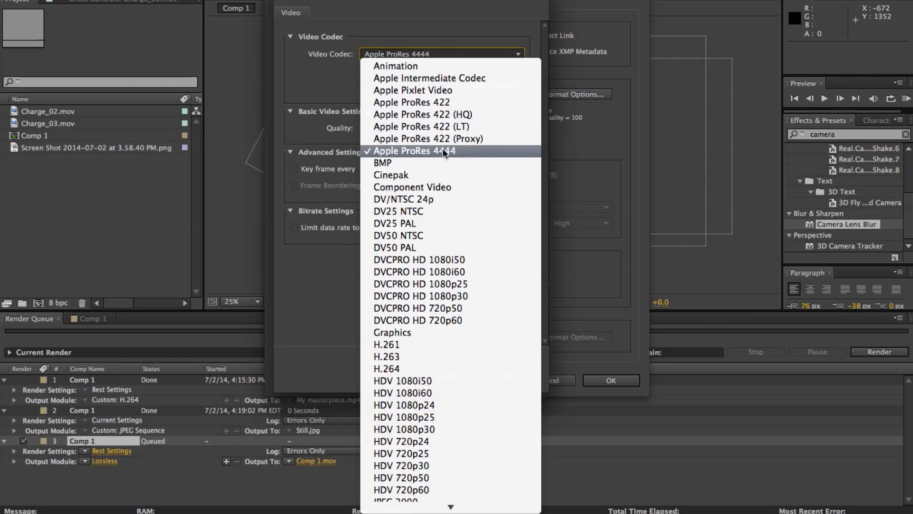
click(296, 88)
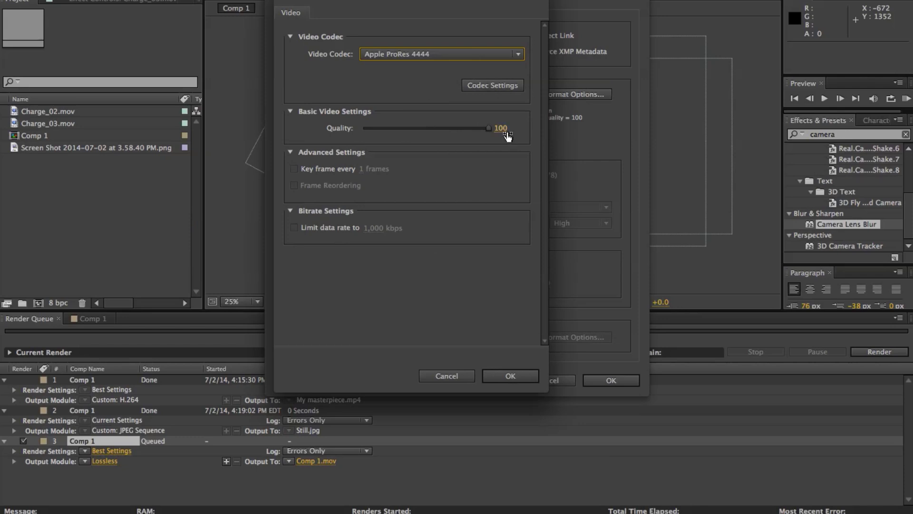
drag(487, 133, 482, 133)
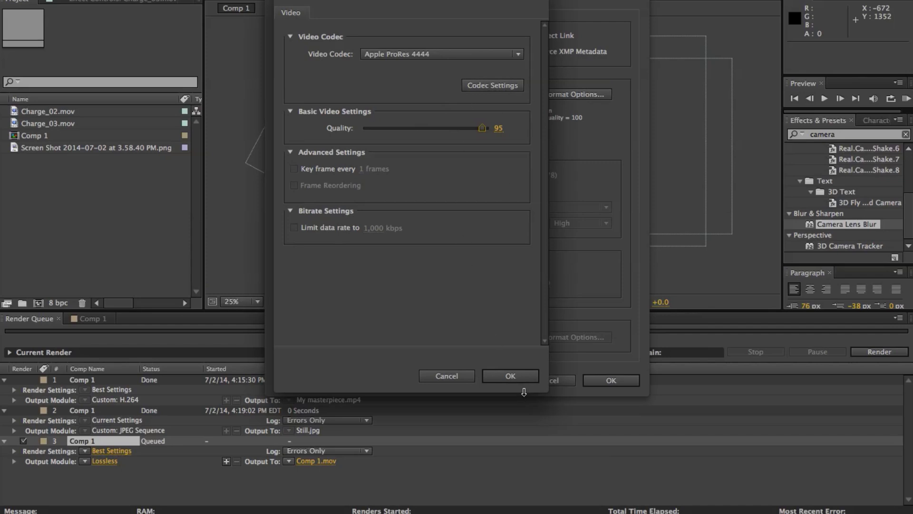
click(498, 375)
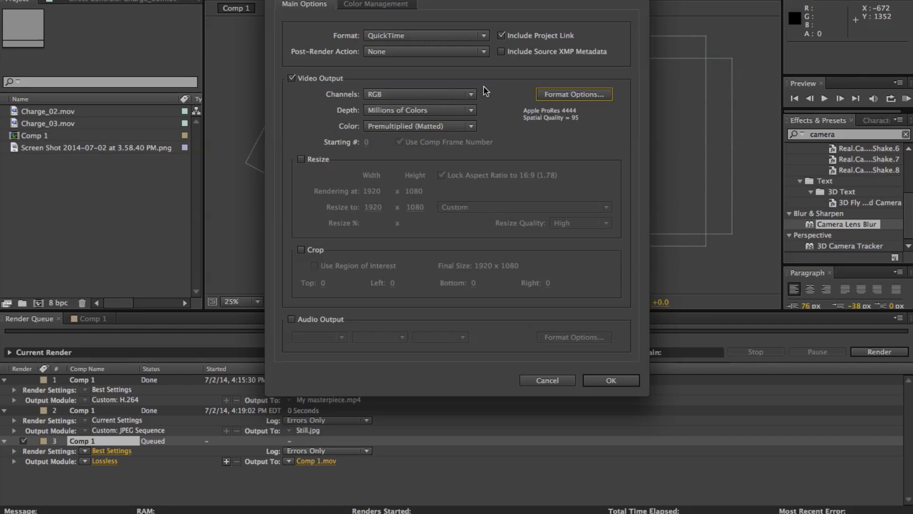
Output RGB + Alpha channels with audio enabled in the QuickTime output module
click(397, 95)
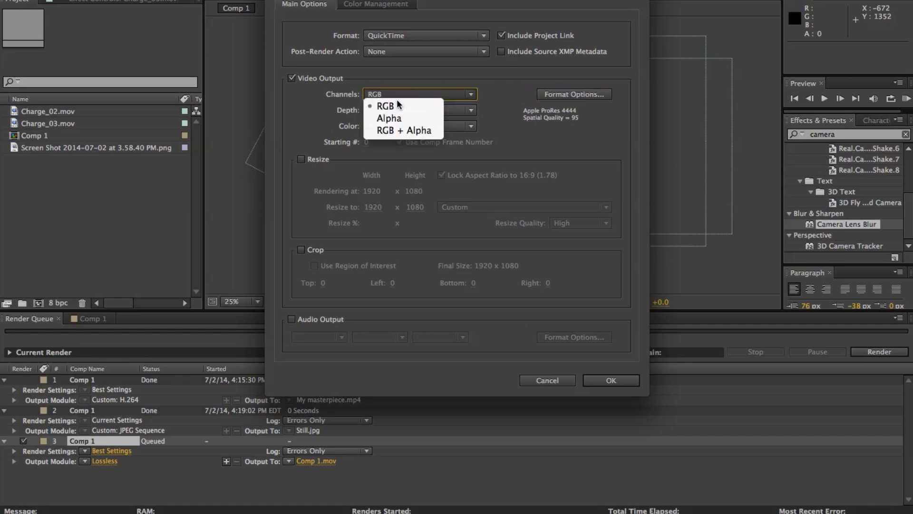
click(391, 131)
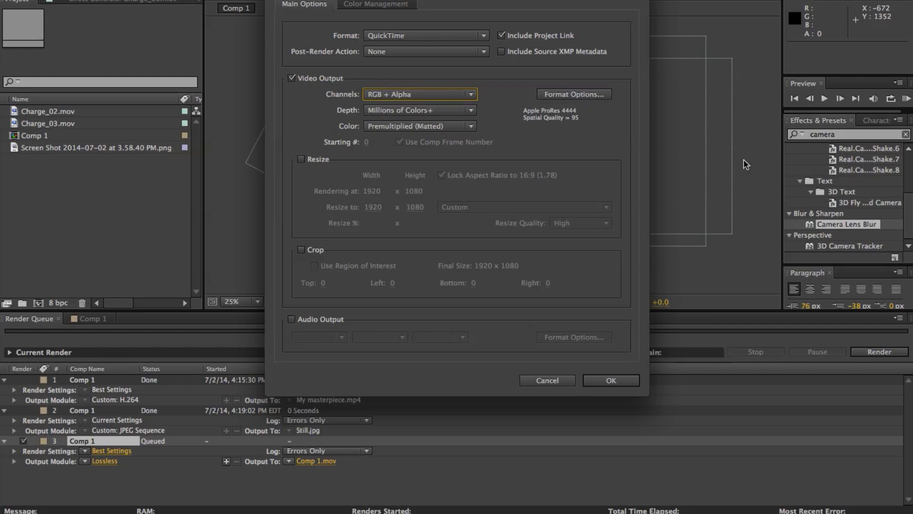
click(291, 319)
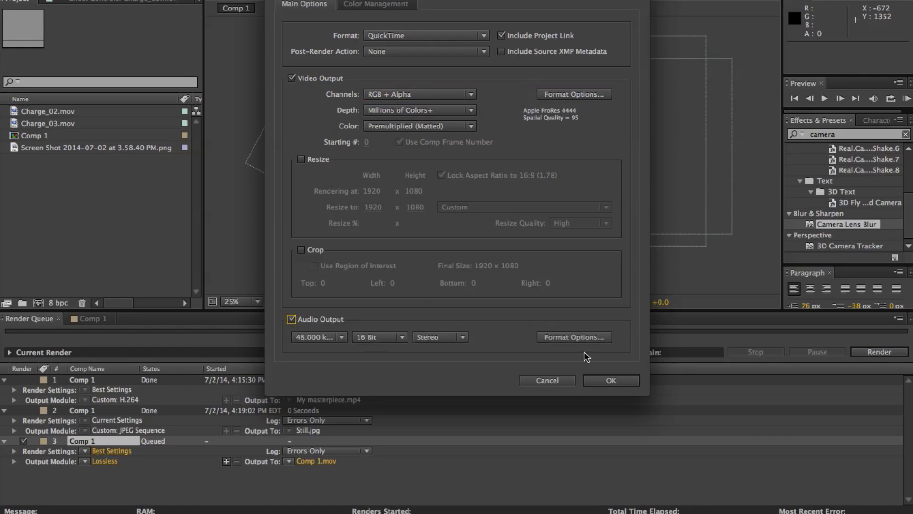
click(611, 380)
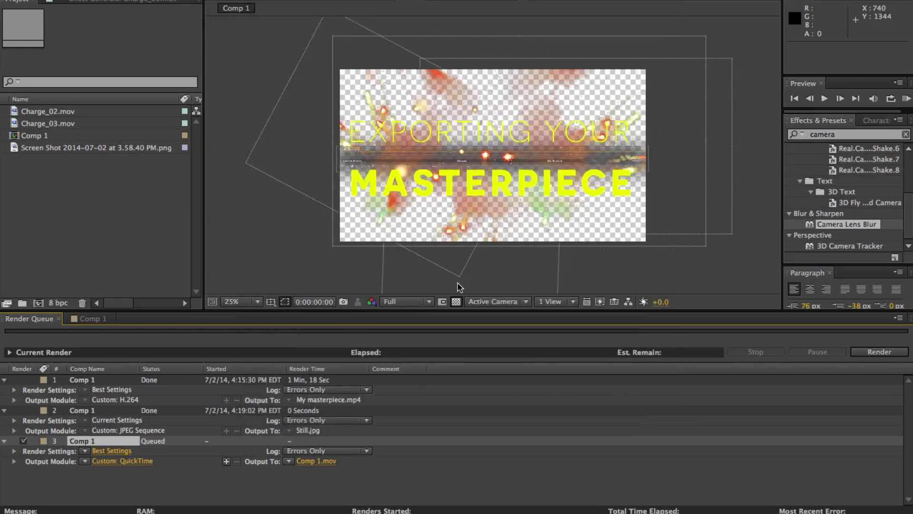
Name the output My Masterpiece + Alpha.mov and render it
click(315, 462)
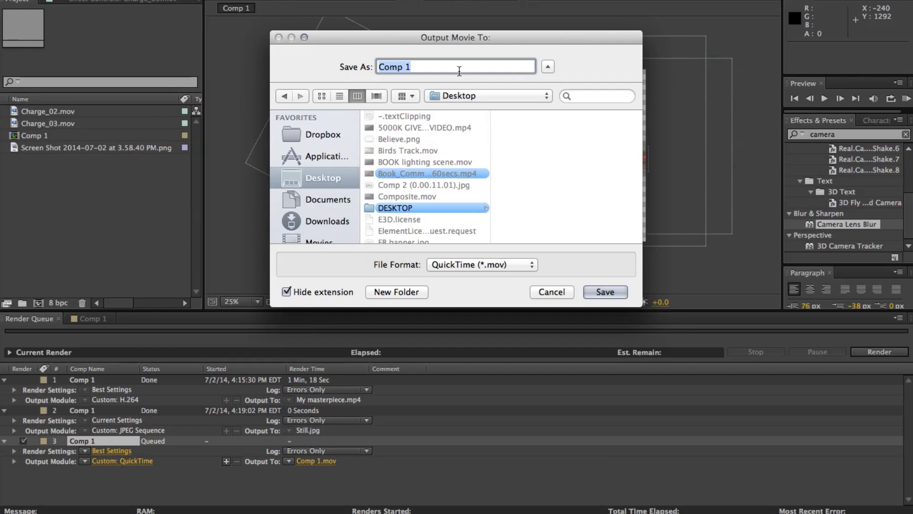
text(My)
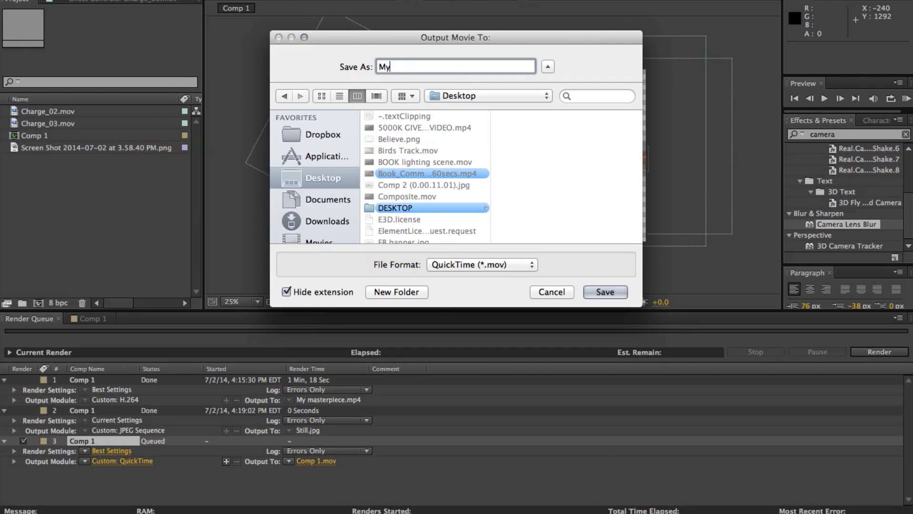
text( Masterpiece)
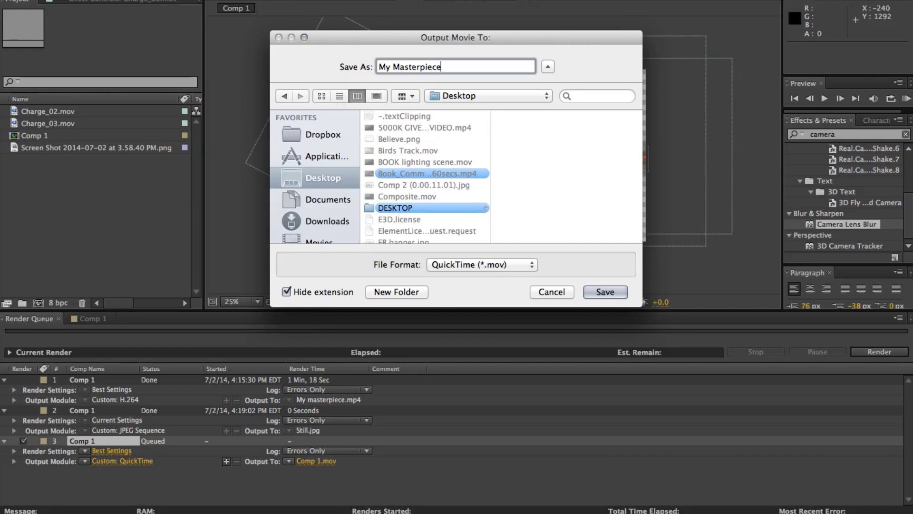
text( + Alpha)
click(597, 295)
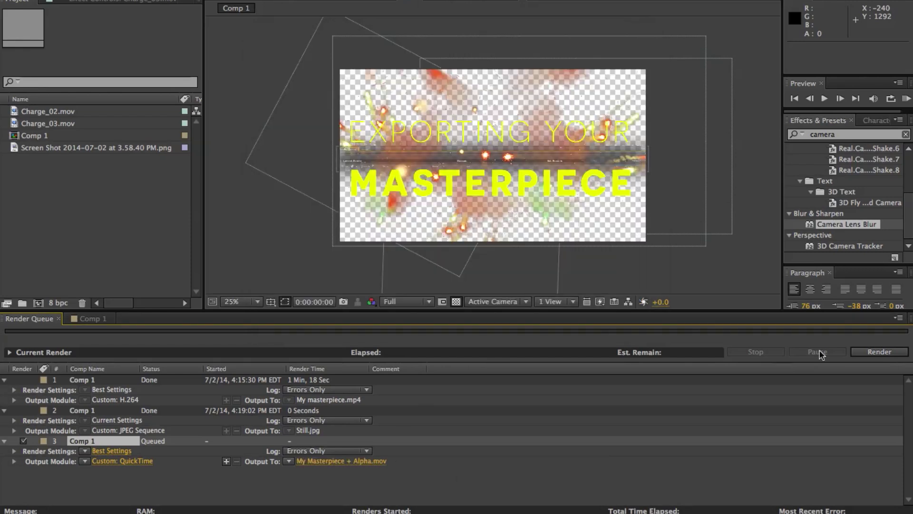
click(856, 352)
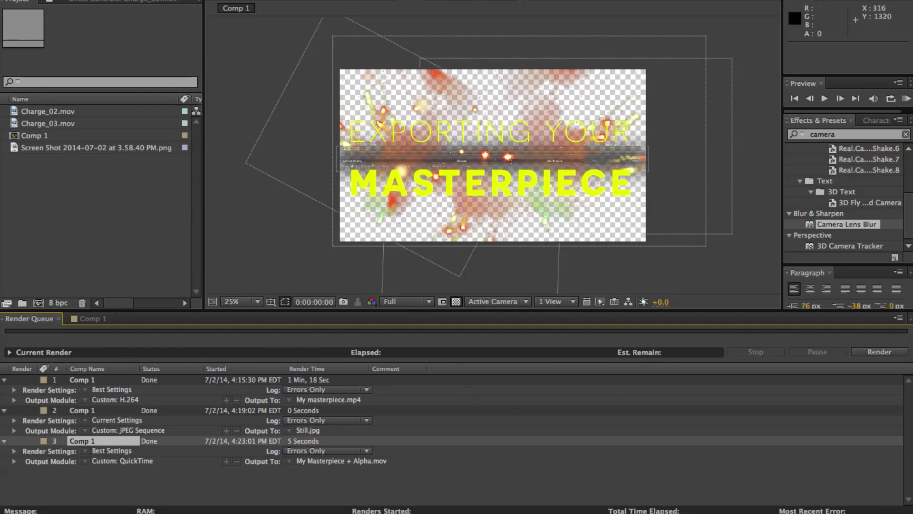
Compare My Masterpiece + Alpha.mov (99.7 MB) with My masterpiece.mp4 in Finder, then return to Comp 1
mouse_move(307, 509)
click(307, 481)
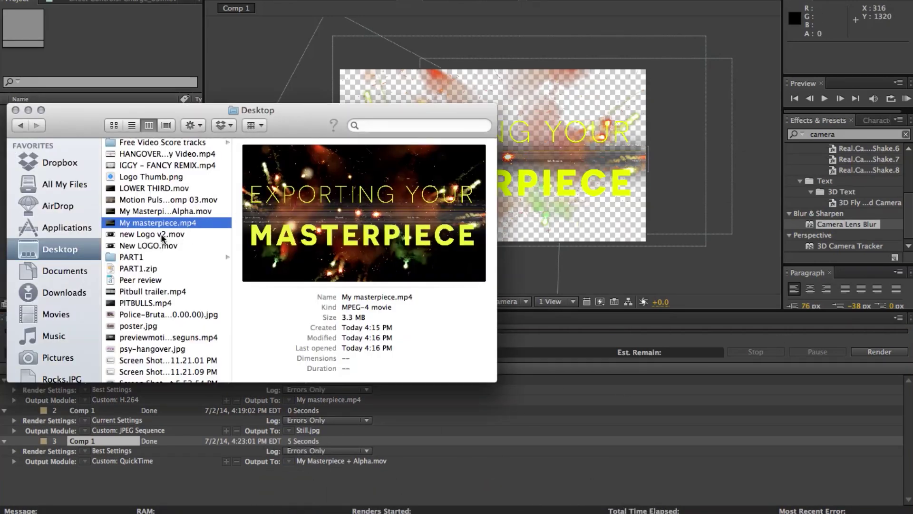
click(165, 211)
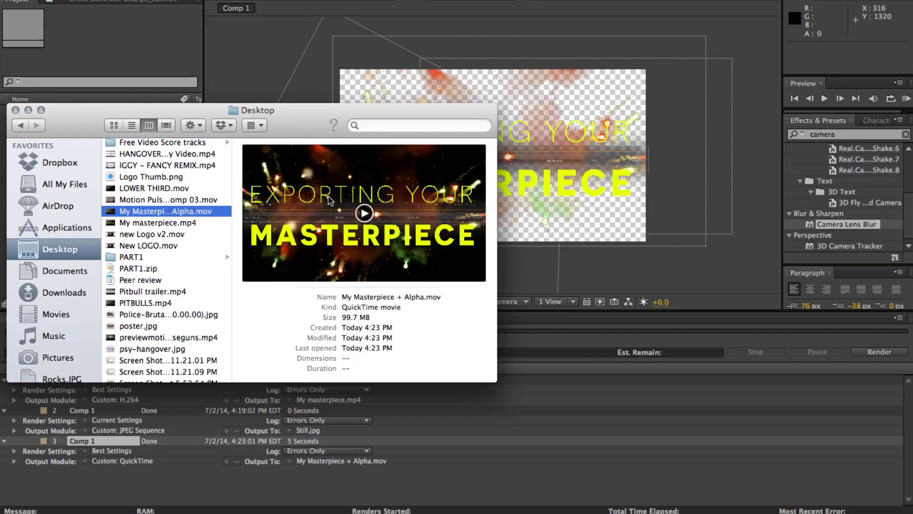
click(189, 223)
click(662, 445)
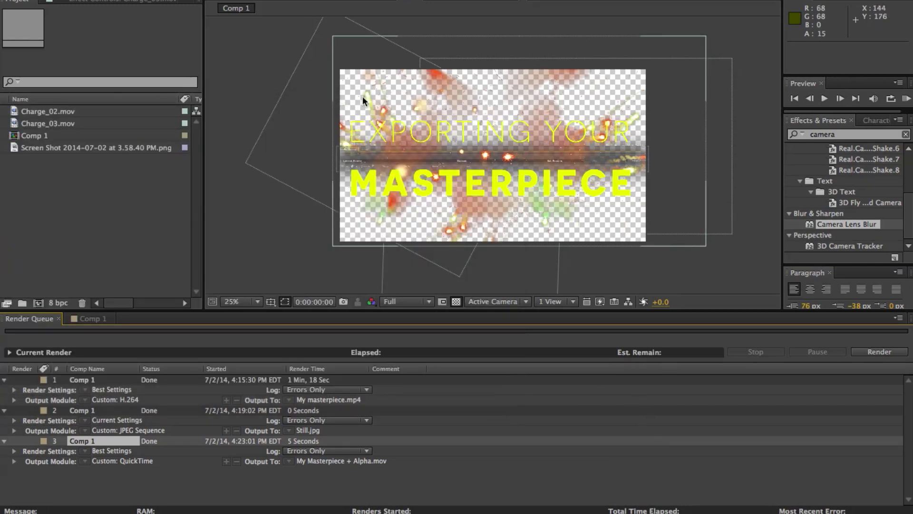
click(443, 227)
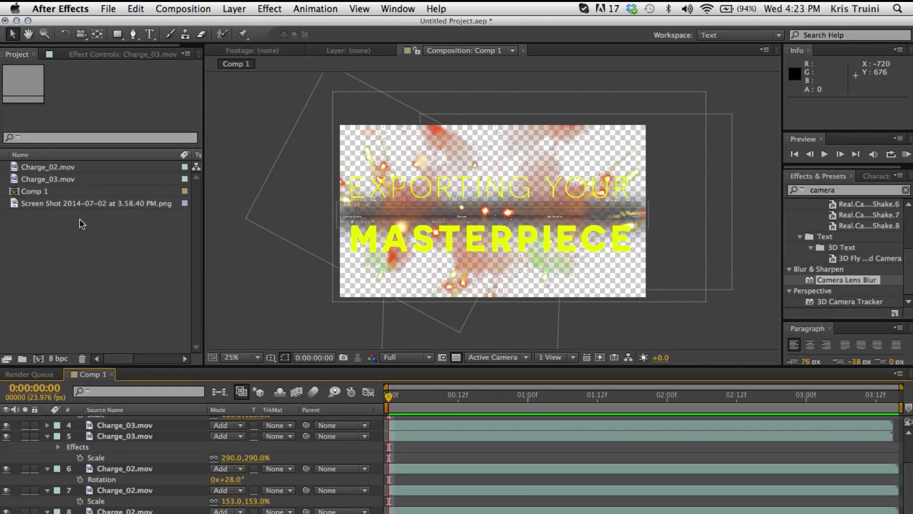
Create a 1920x1080 Comp 2 containing a full-frame black solid
click(183, 9)
click(308, 111)
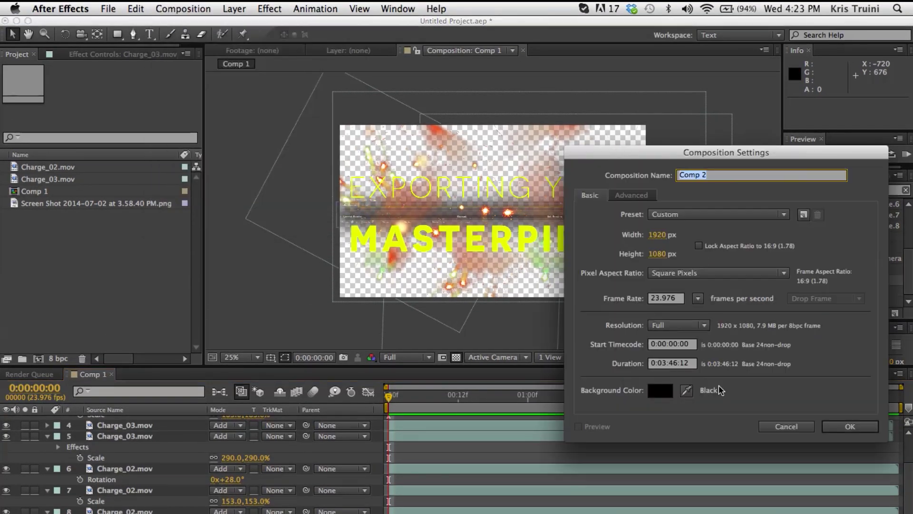
click(851, 427)
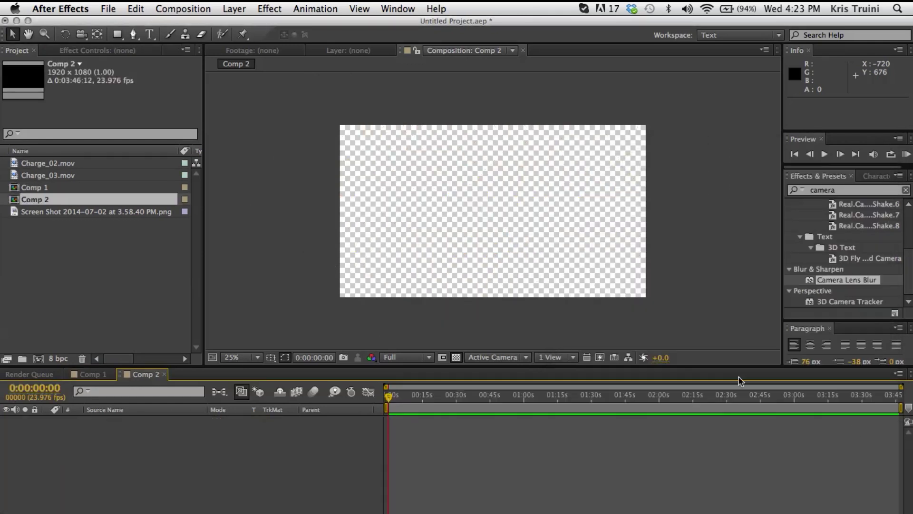
right_click(122, 481)
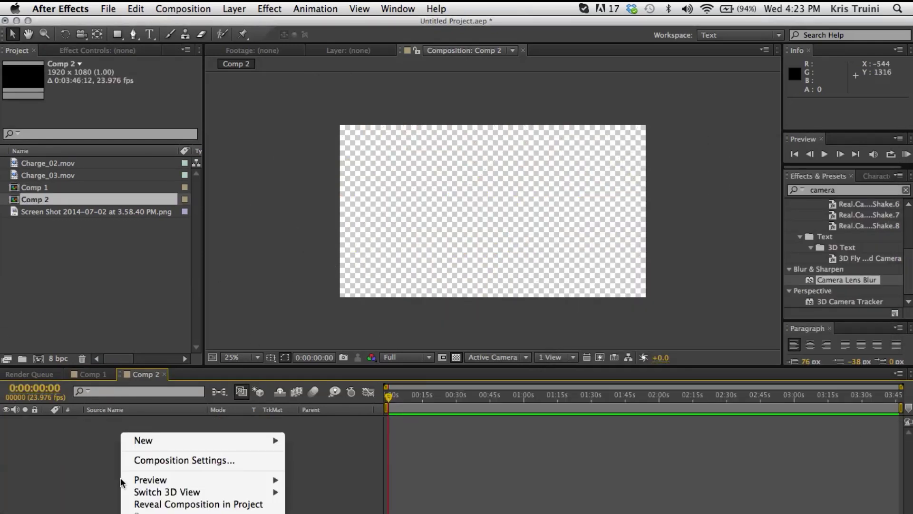
mouse_move(237, 440)
click(362, 472)
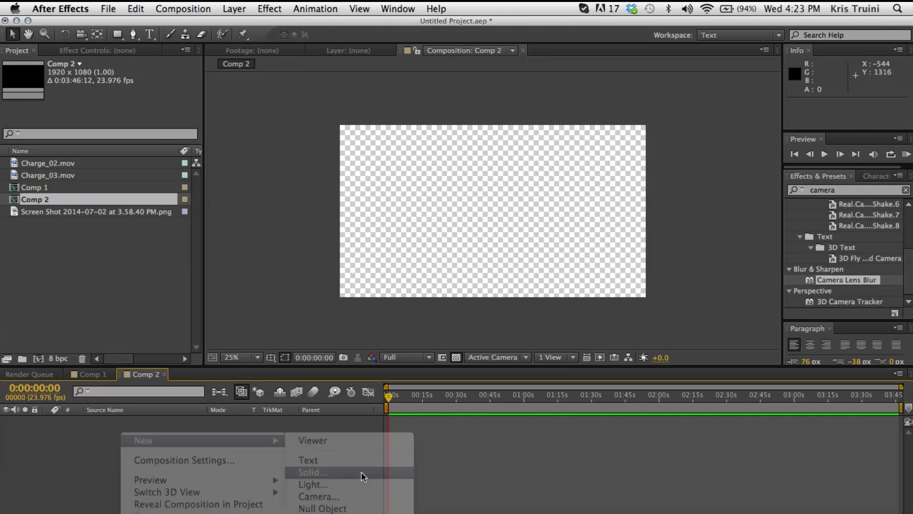
click(411, 421)
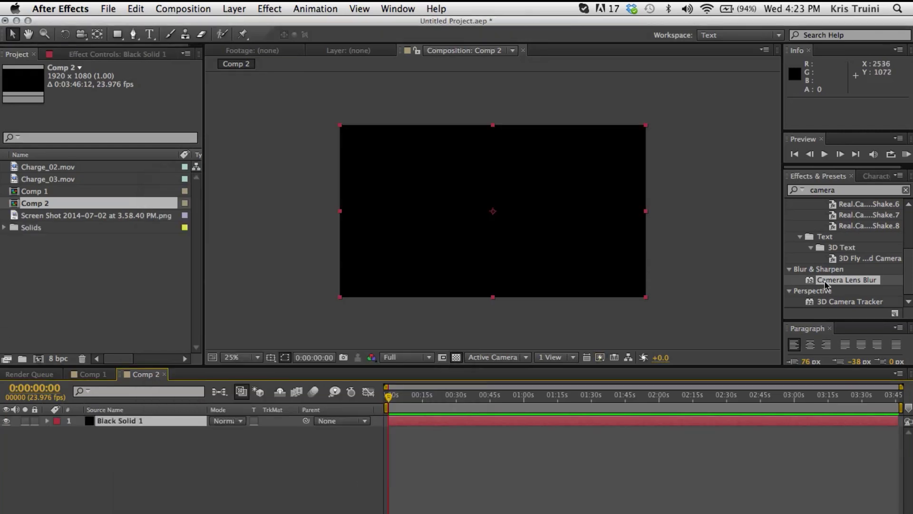
Apply a radial Ramp to the solid, centred mid-frame with its end off lower left
click(834, 192)
text(ramp)
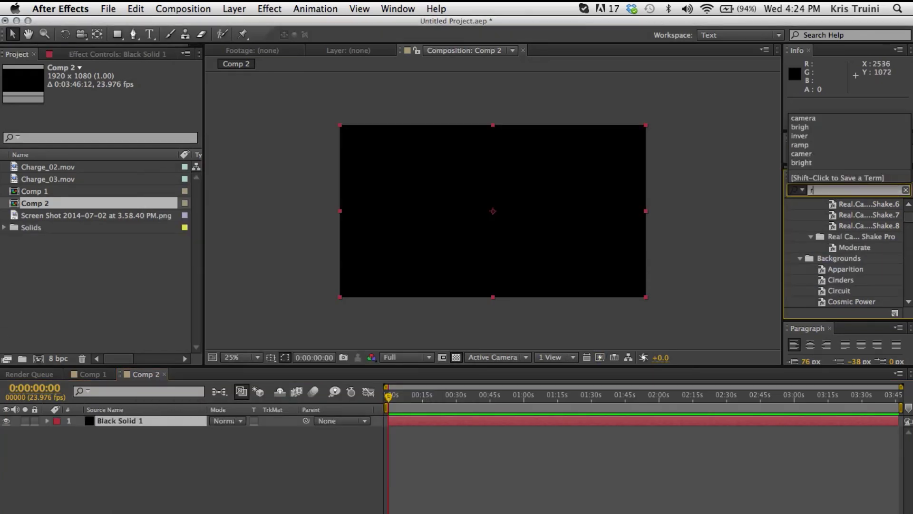
click(827, 215)
drag(827, 216, 485, 207)
click(162, 135)
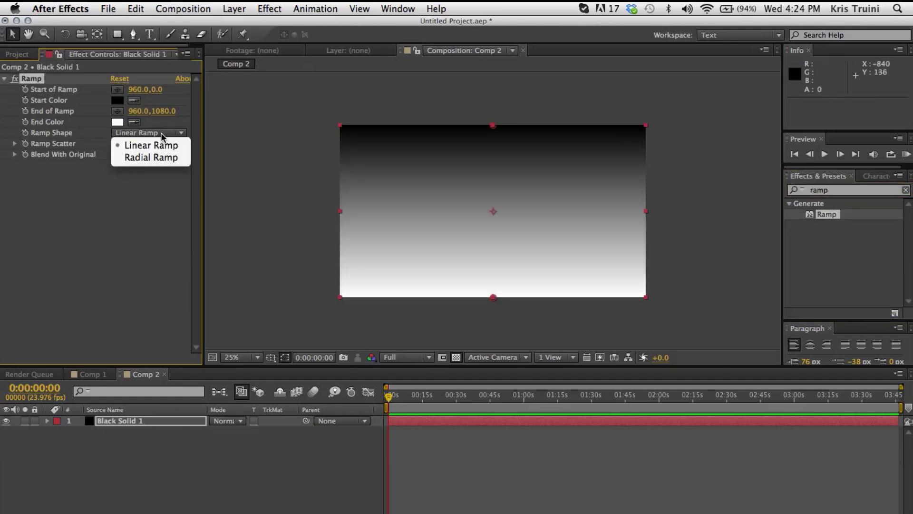
click(151, 157)
drag(493, 126, 493, 201)
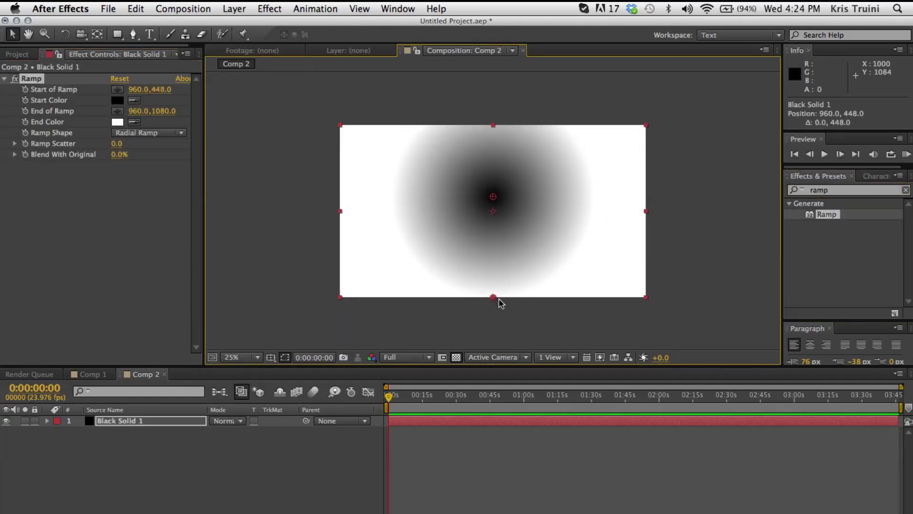
drag(493, 299, 52, 369)
Set the ramp's start colour to light blue
click(118, 100)
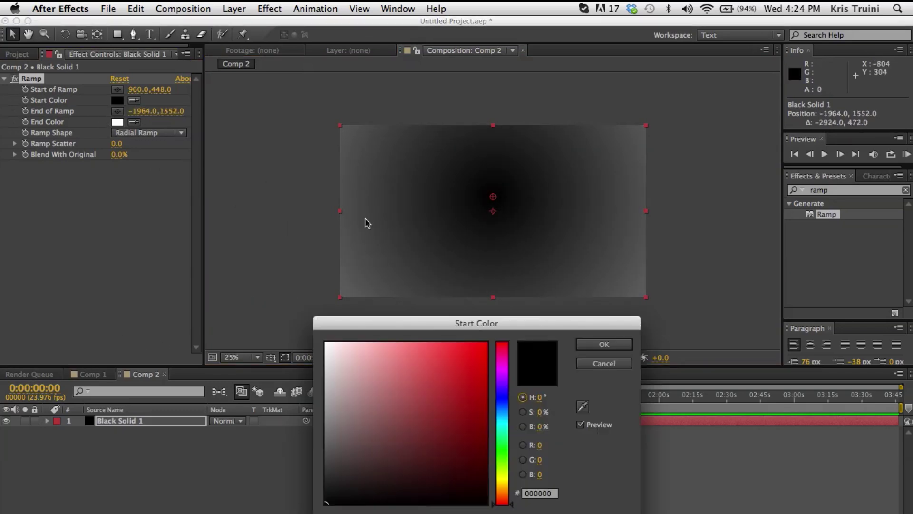
drag(492, 393, 502, 410)
drag(481, 350, 423, 264)
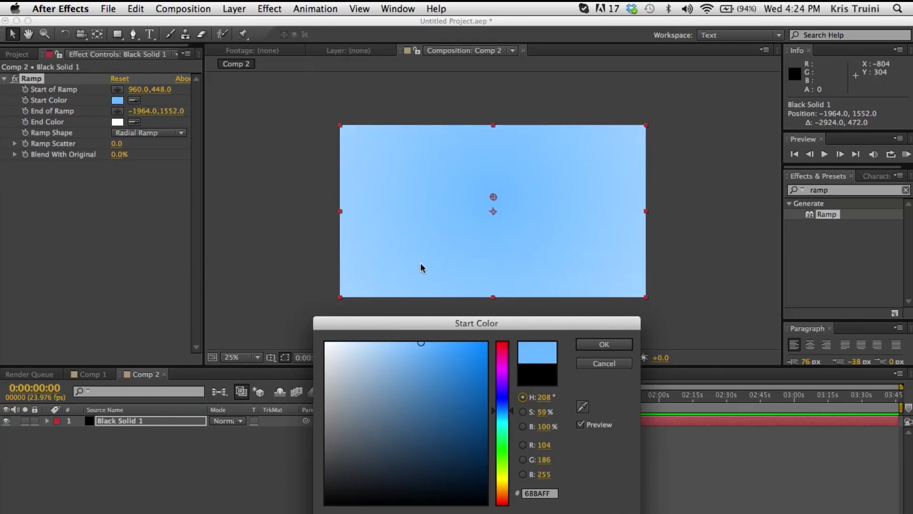
click(604, 344)
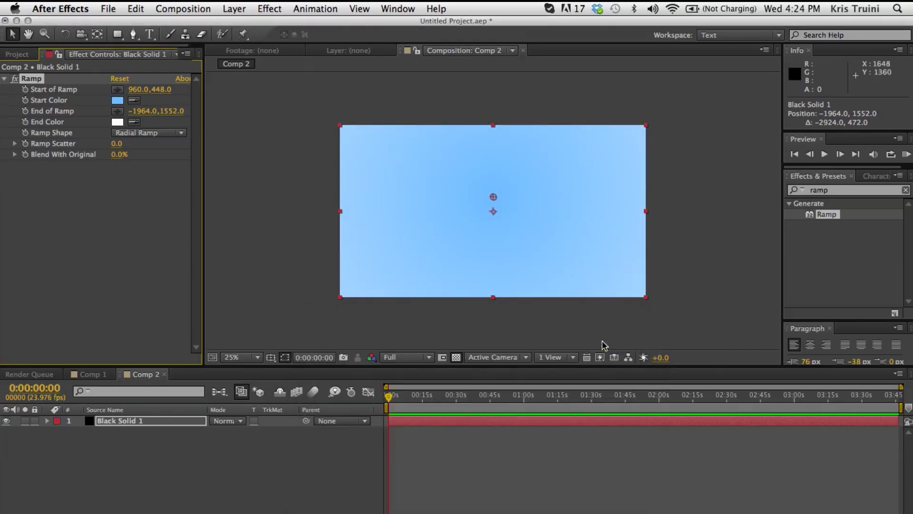
click(28, 54)
Import My Masterpiece + Alpha.mov from Finder into the Project panel
click(306, 503)
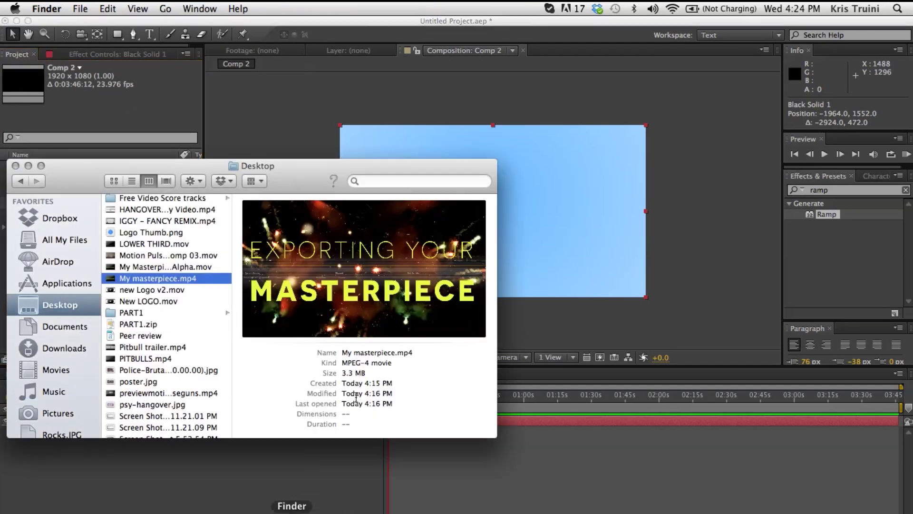
click(136, 267)
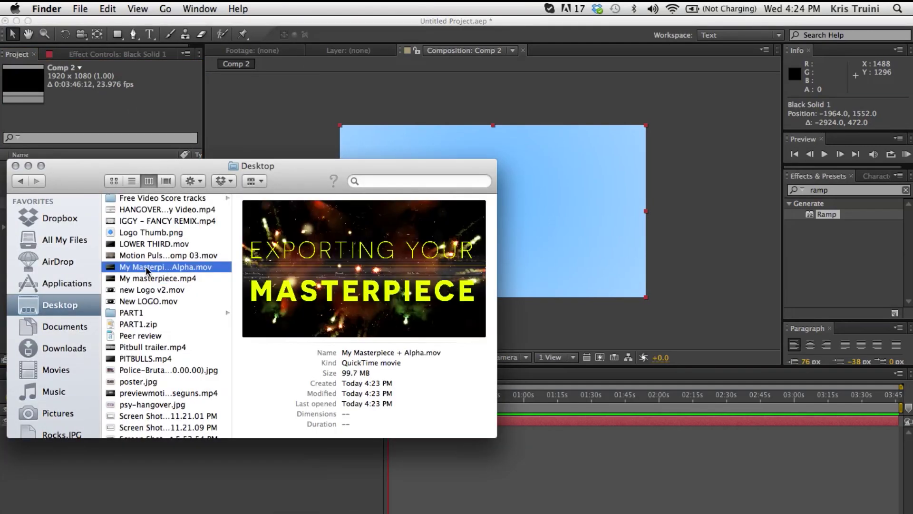
drag(147, 269, 50, 100)
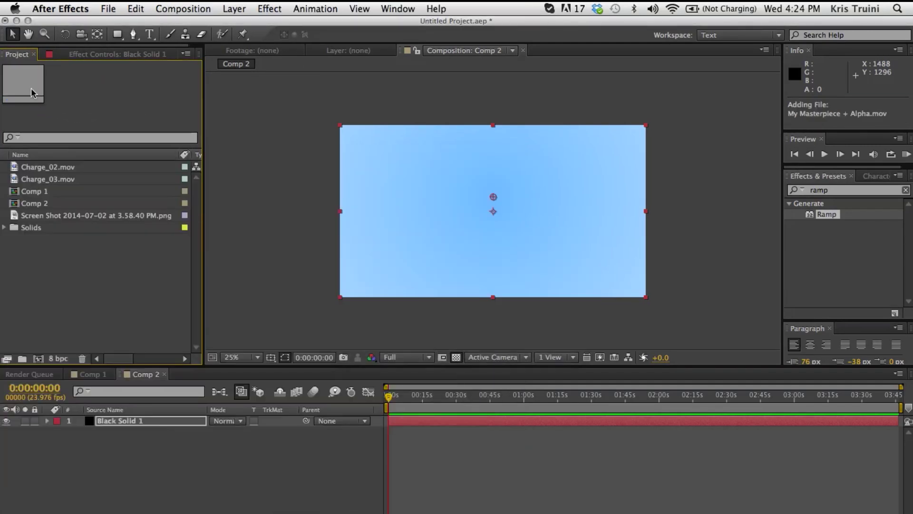
Place the alpha render above the blue gradient solid in Comp 2 and preview a later frame
drag(60, 219, 491, 212)
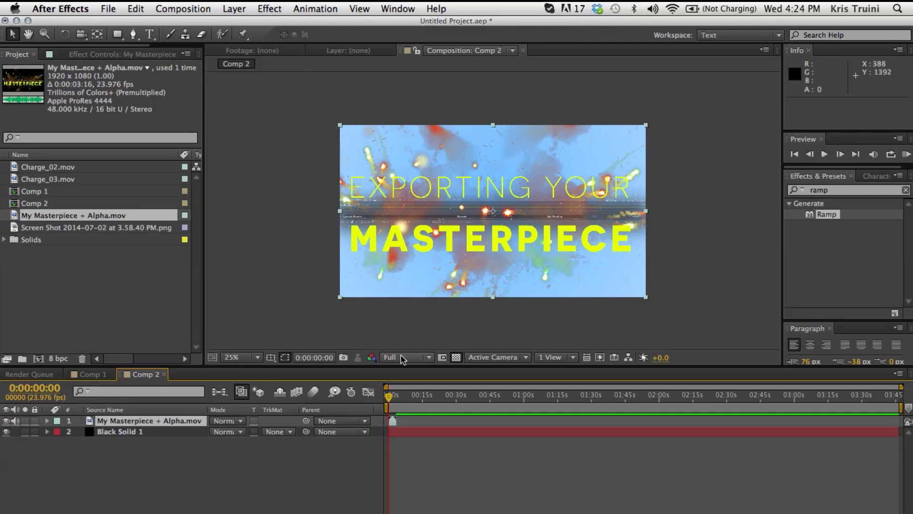
drag(388, 396, 387, 410)
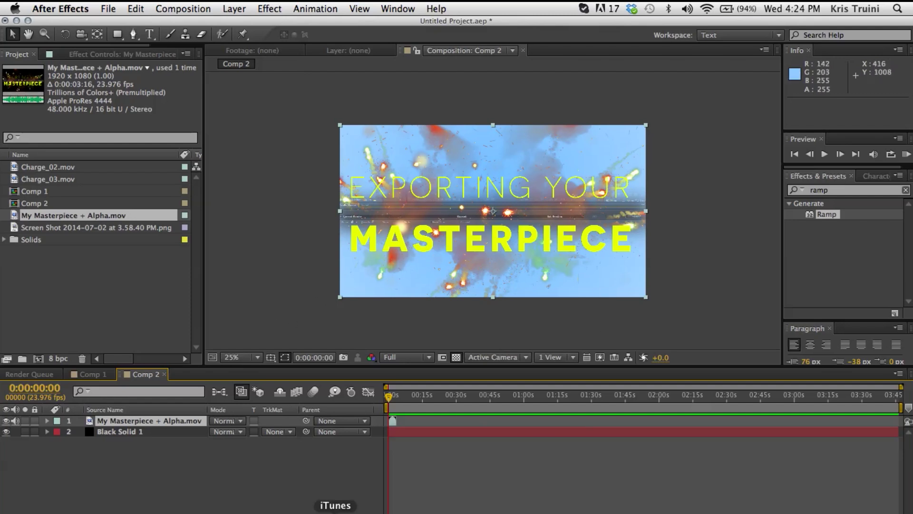
click(453, 511)
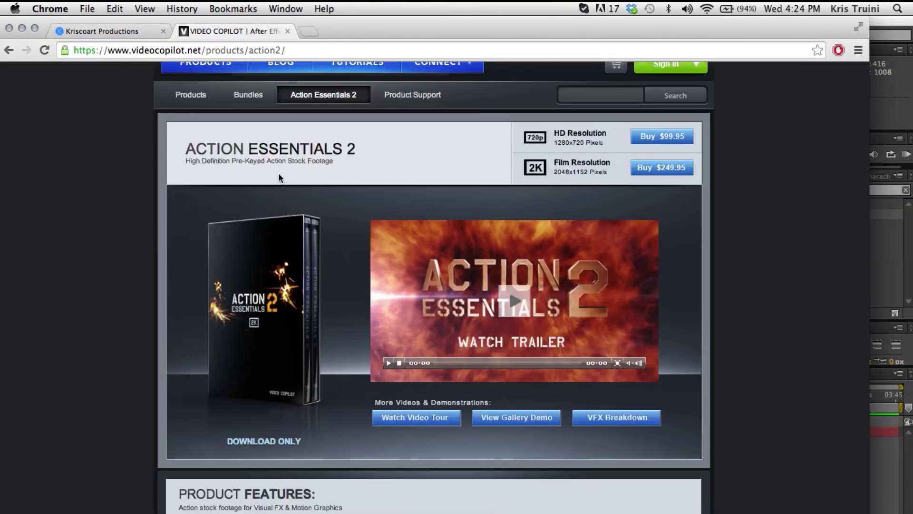
Switch Chrome to the Kriscoart Productions site
scroll(440, 231, up, 3)
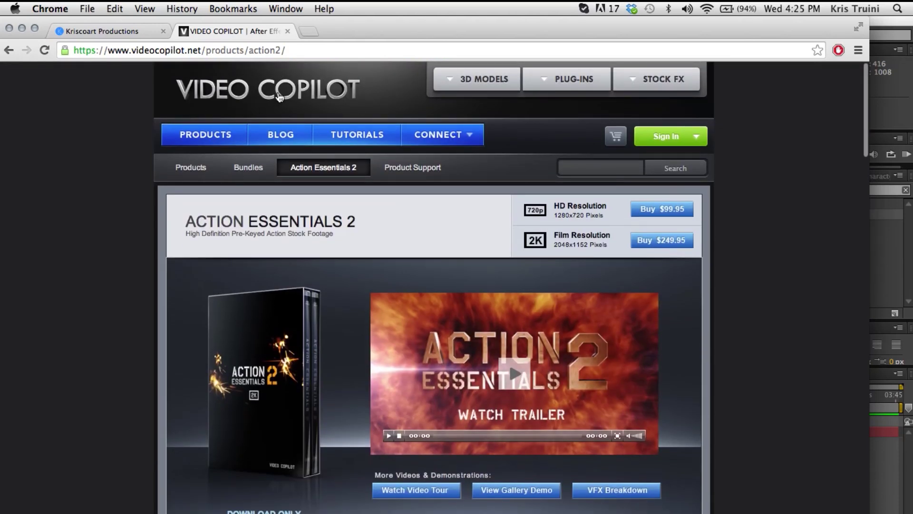
click(91, 32)
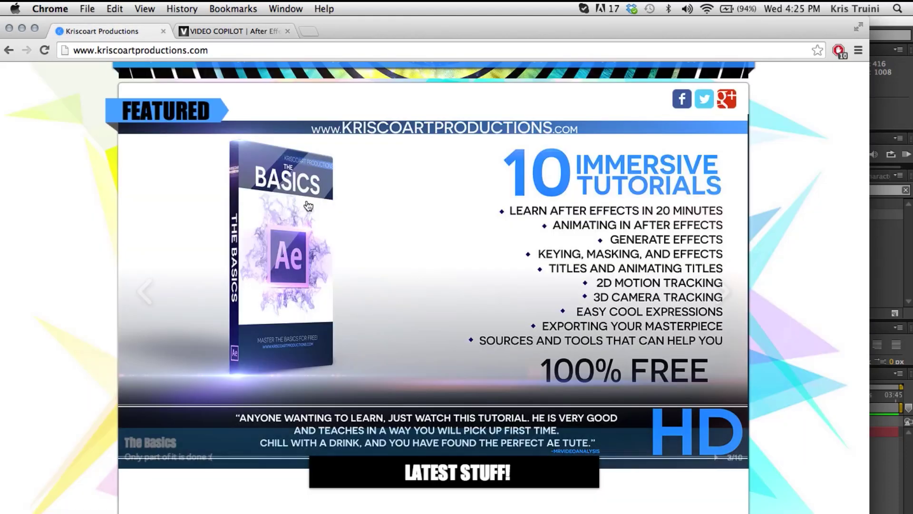
scroll(306, 199, up, 4)
scroll(307, 204, down, 4)
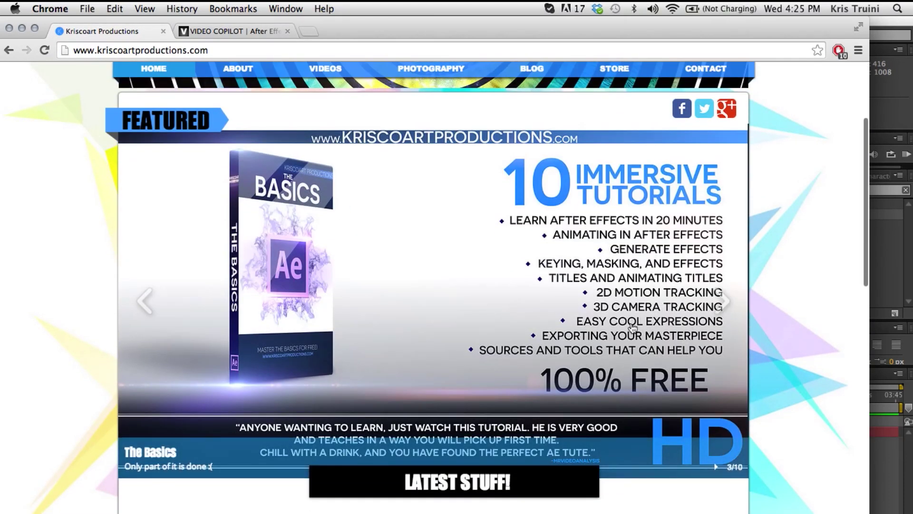
Open The Basics page and browse its ten tutorial steps, starting with 'Learn After Effects in 20 Minutes'
click(604, 217)
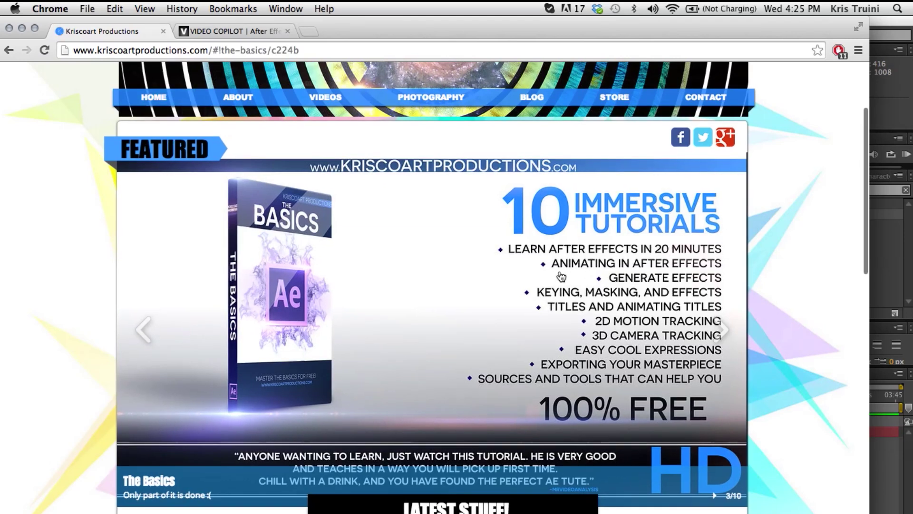
scroll(423, 304, down, 3)
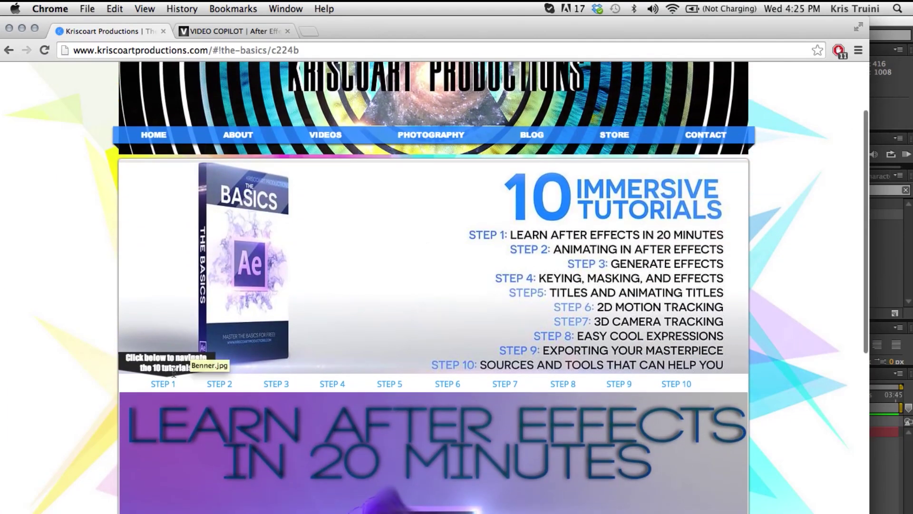
scroll(524, 313, down, 5)
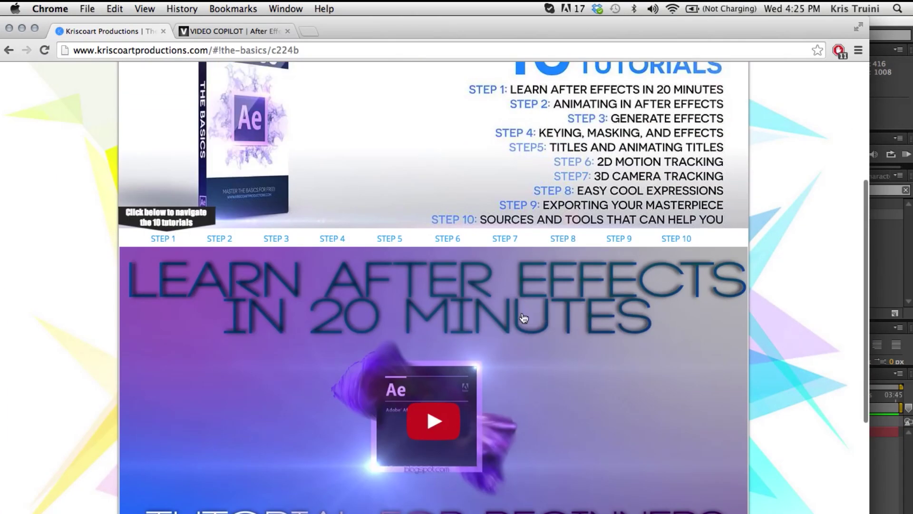
scroll(524, 317, down, 10)
scroll(524, 318, up, 14)
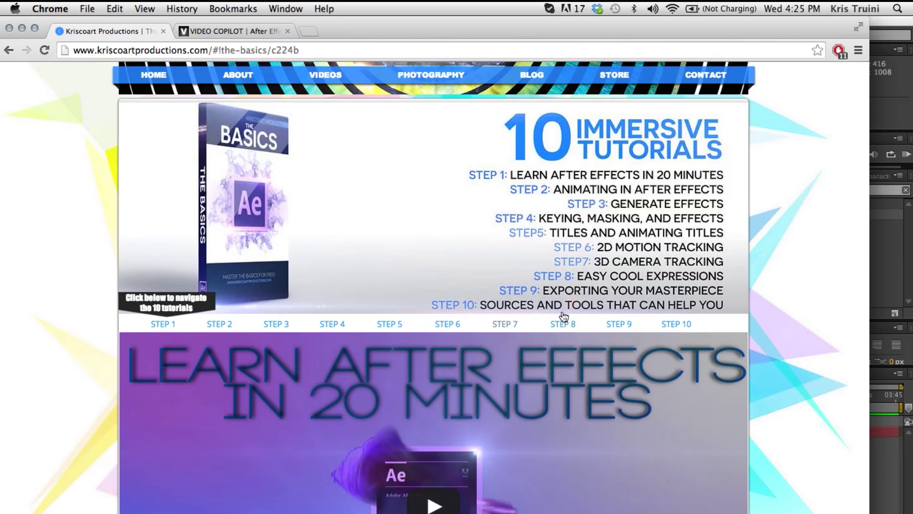
scroll(612, 309, up, 1)
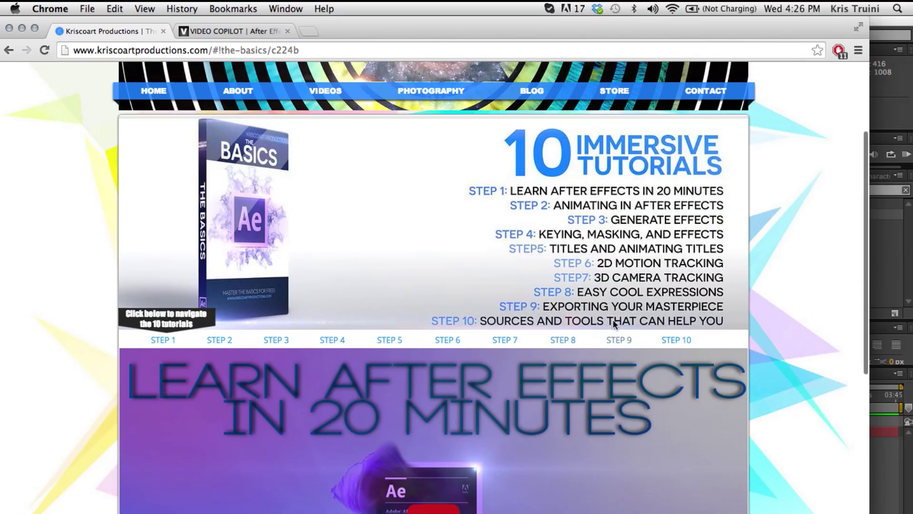